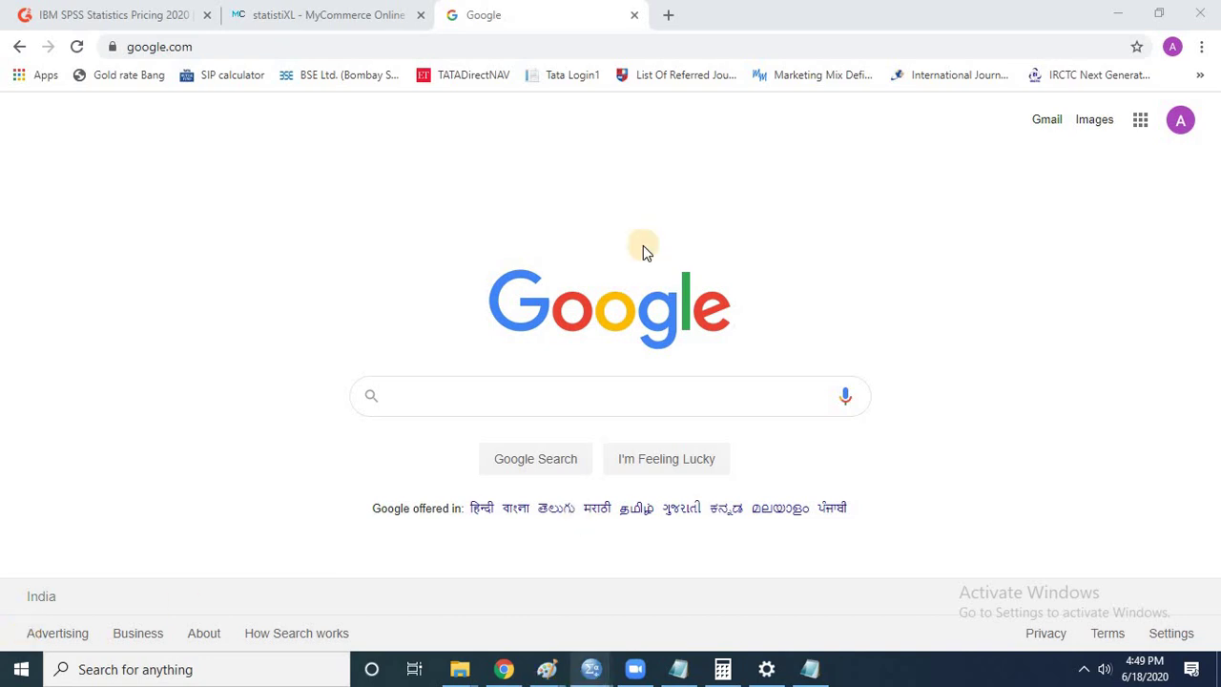
# Step: Search Google for "statistixl download" and open the statistiXL Download page from the results
pyautogui.moveTo(643, 250); pyautogui.dragTo(438, 404)
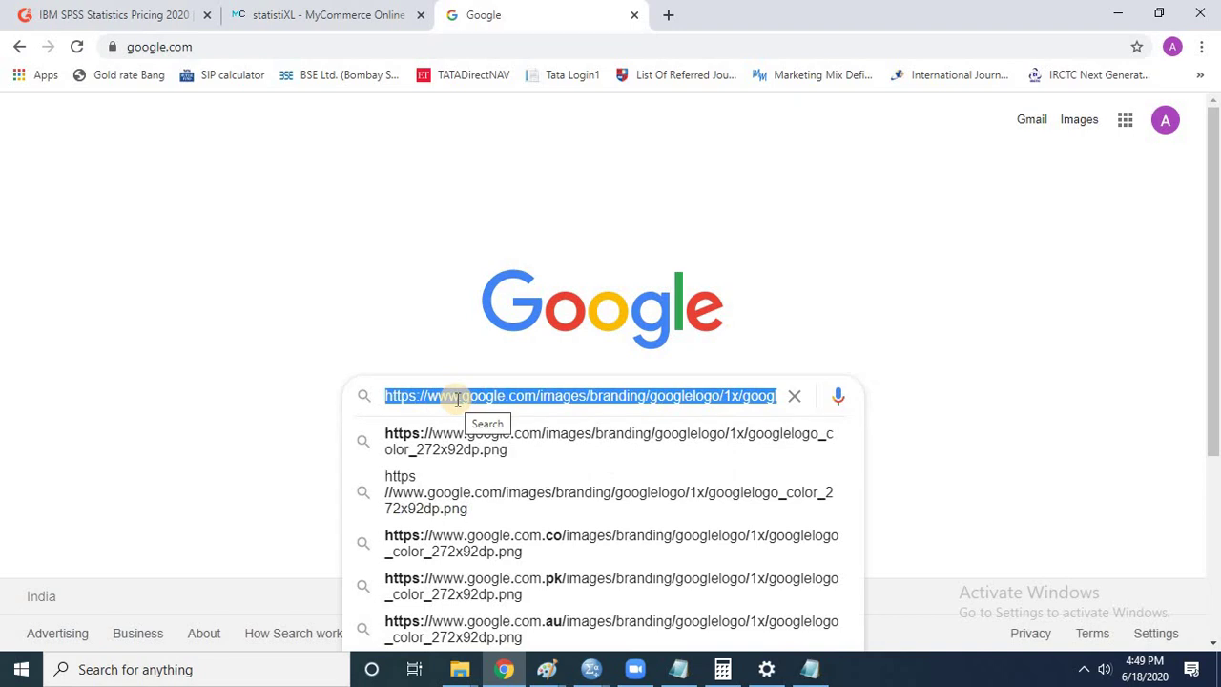
pyautogui.press('BackSpace')
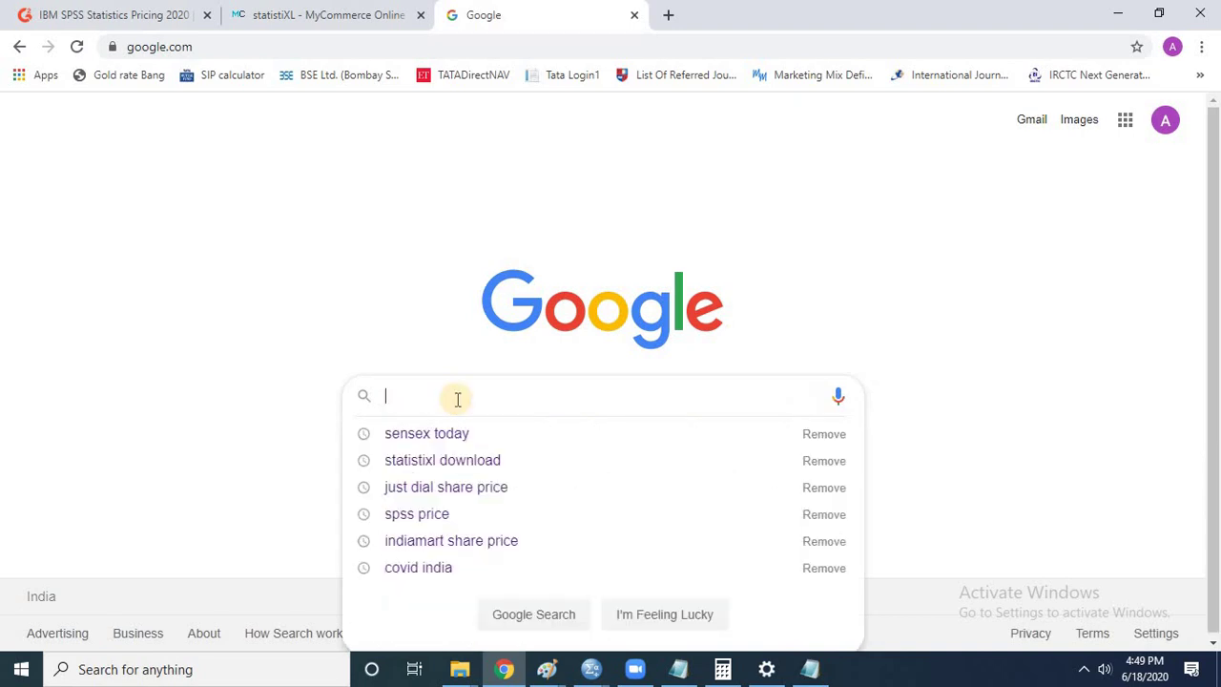
pyautogui.write('statistixl')
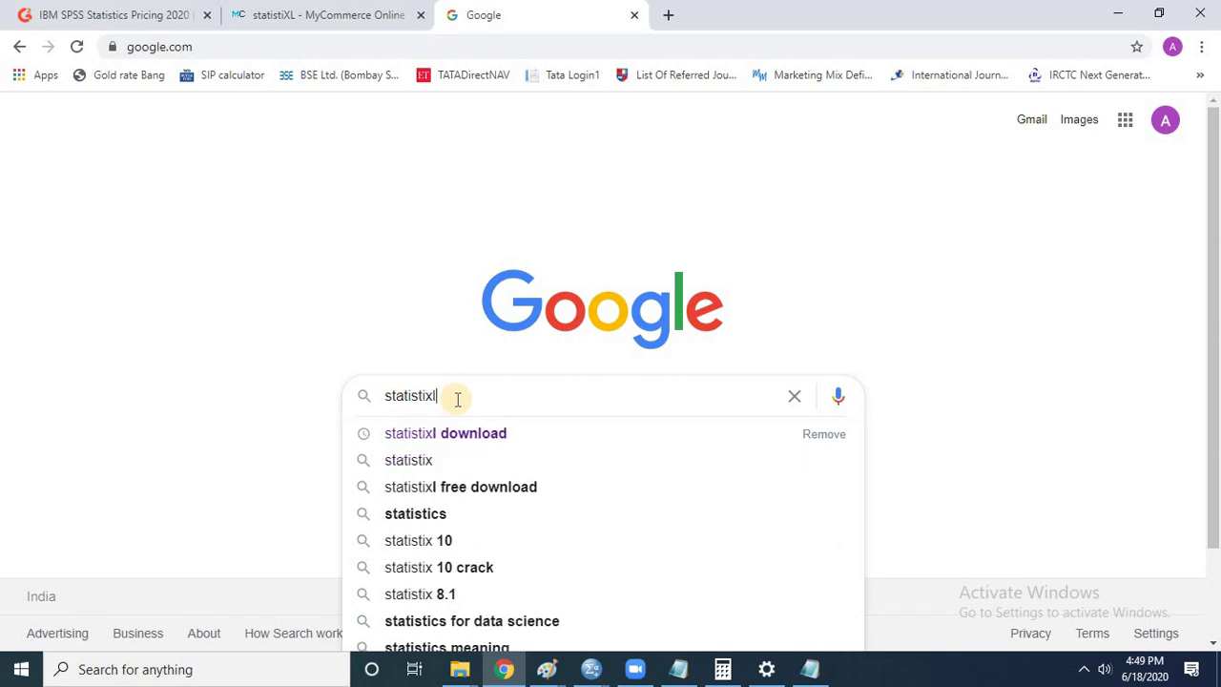
pyautogui.click(455, 430)
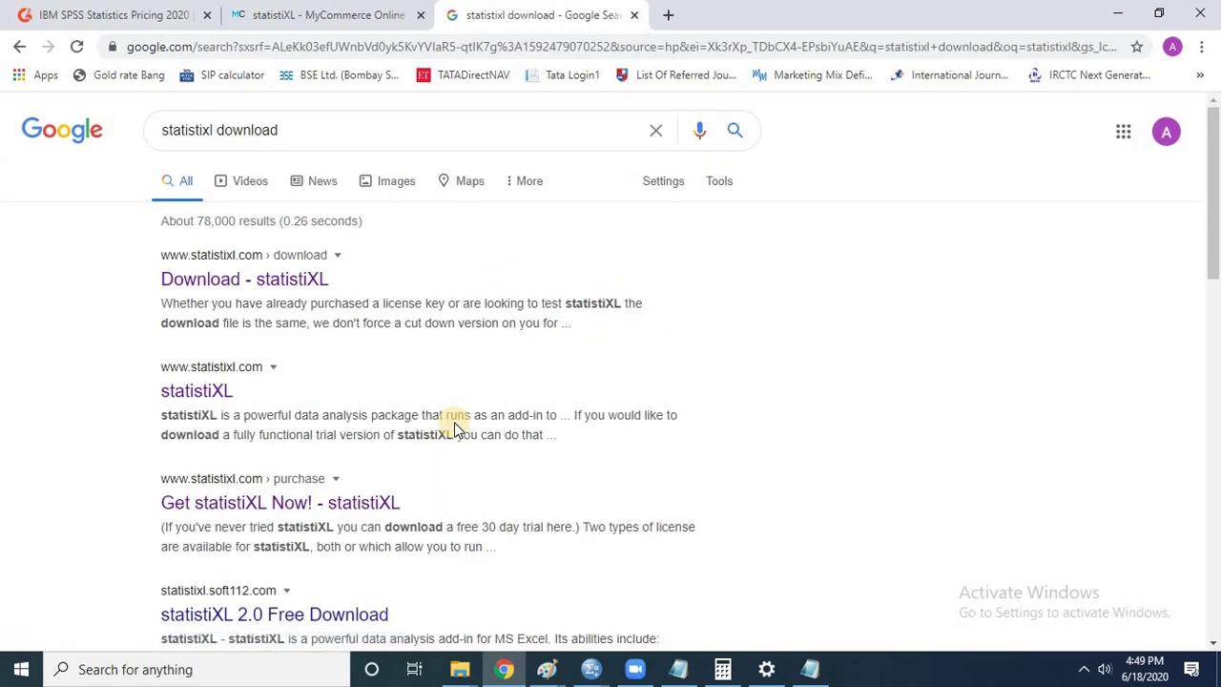
pyautogui.click(318, 274)
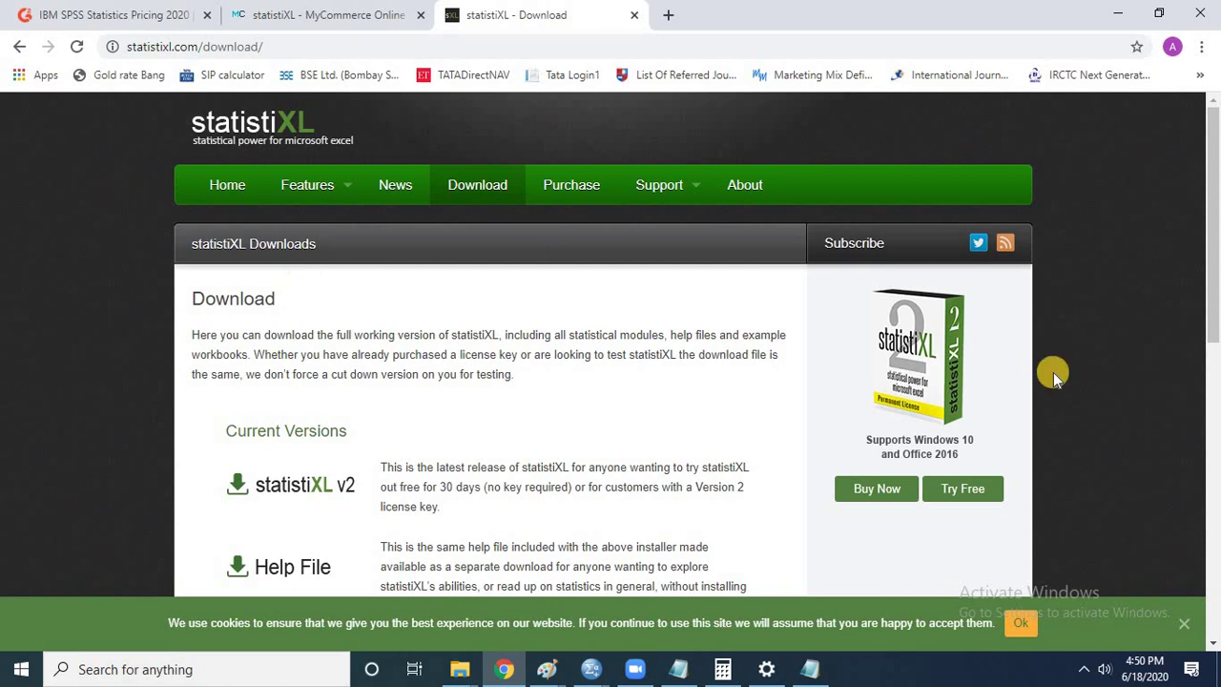
# Step: Download the current statistiXL v2 installer from the statistiXL Downloads page
pyautogui.moveTo(1209, 303); pyautogui.dragTo(1213, 381)
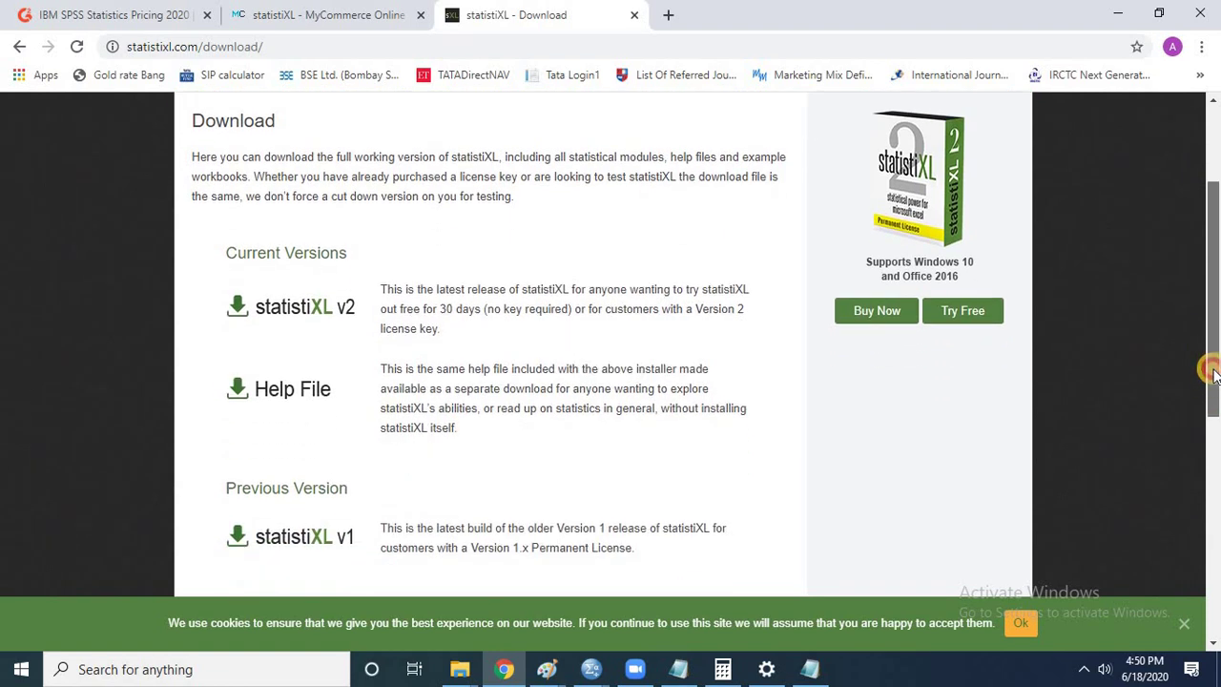
pyautogui.moveTo(1213, 374); pyautogui.dragTo(1212, 353)
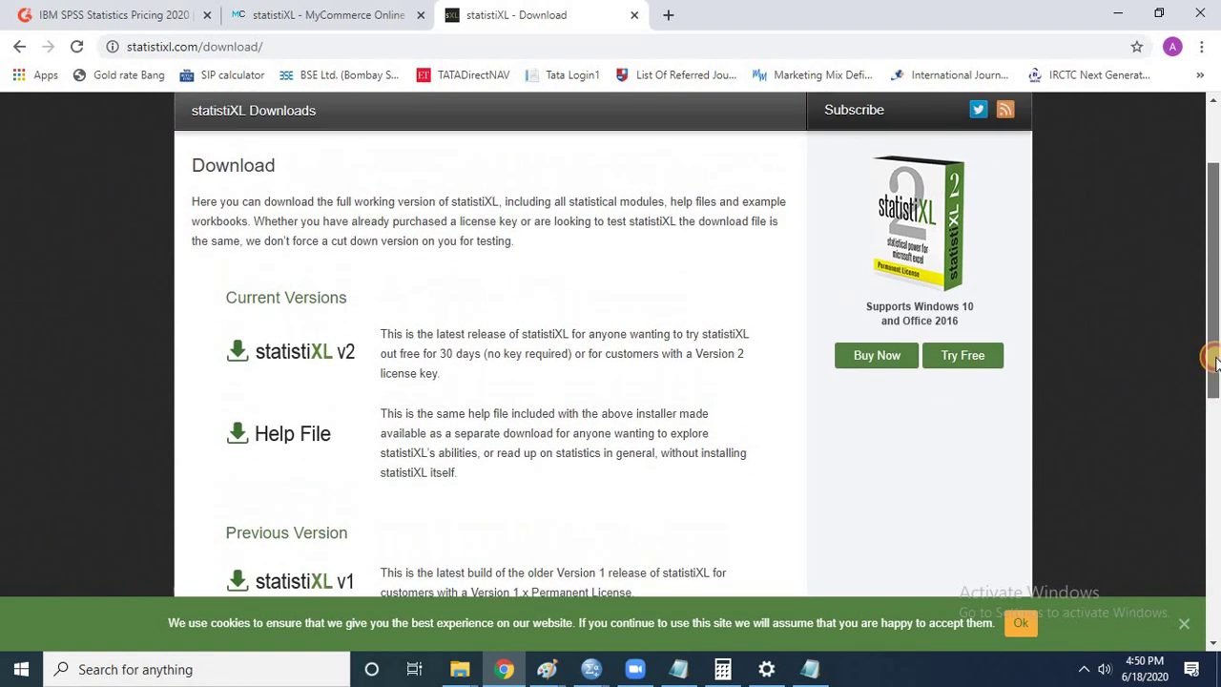
pyautogui.click(329, 357)
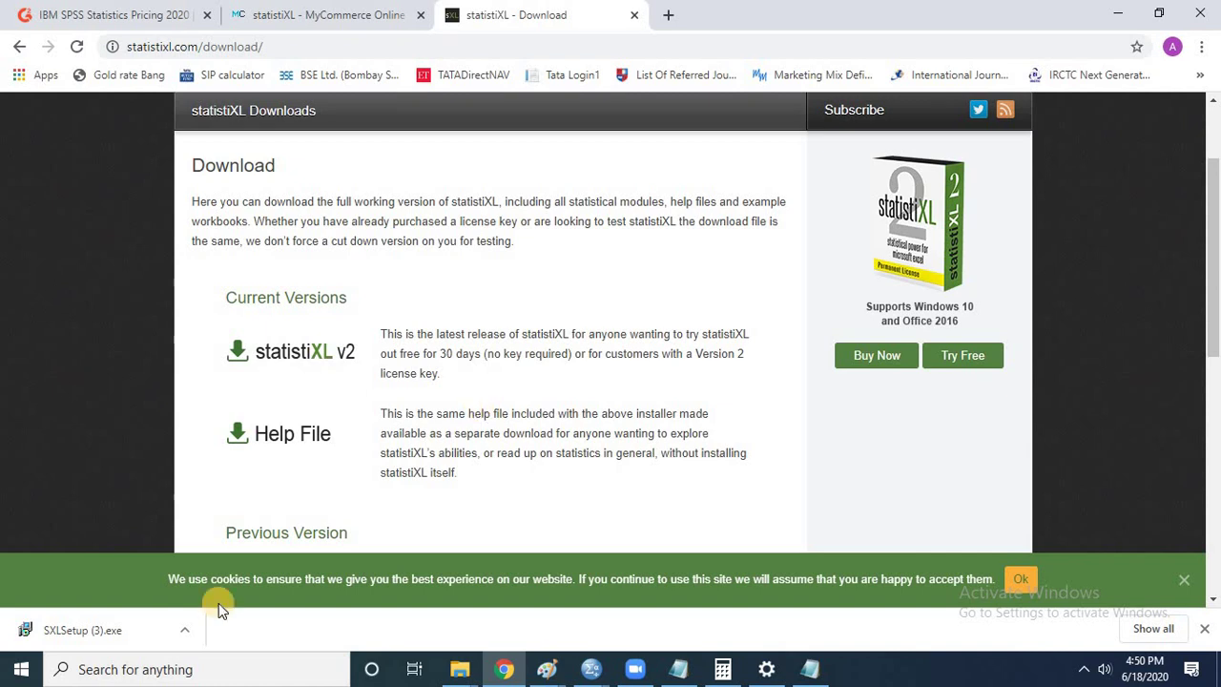
# Step: Run the downloaded statistiXL setup, accept the licence agreement, keep the default licence details and destination folder, and exit before installing
pyautogui.click(121, 630)
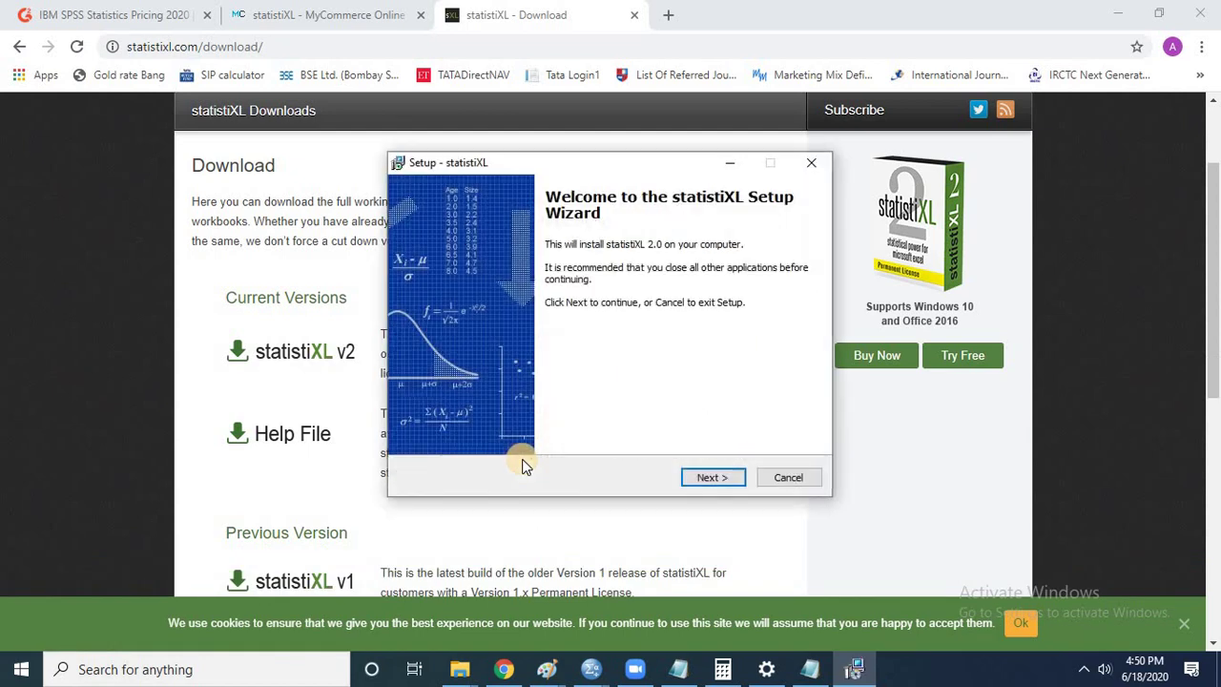
pyautogui.click(728, 477)
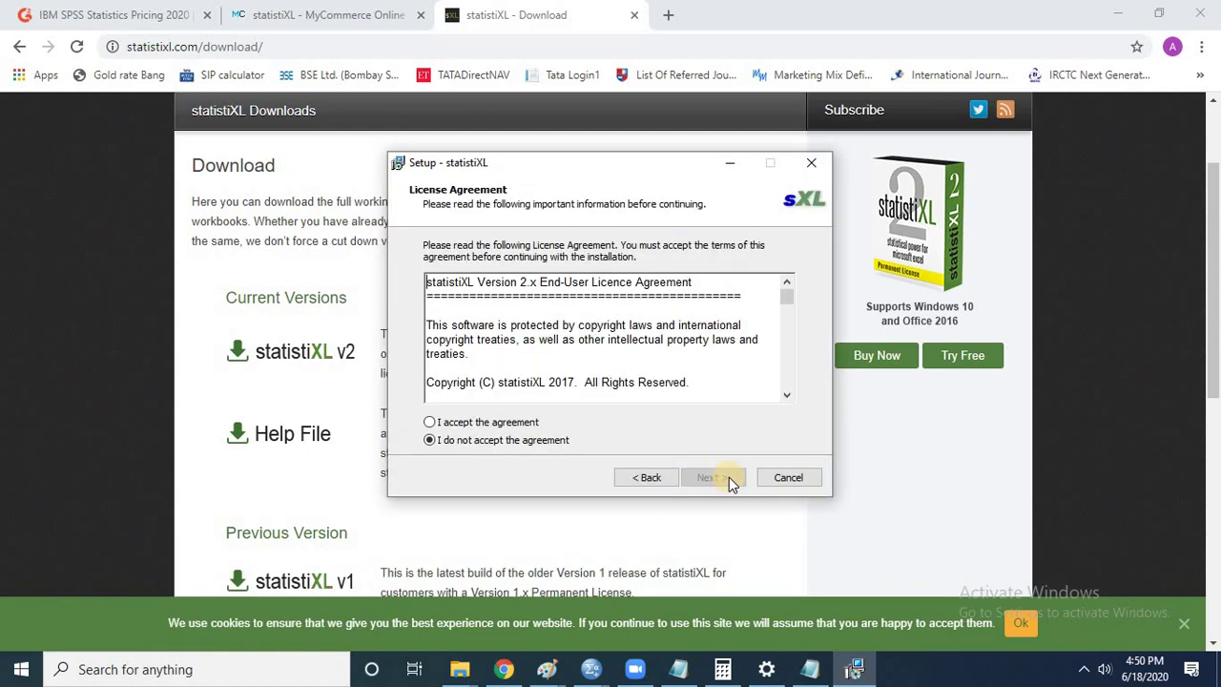
pyautogui.click(500, 421)
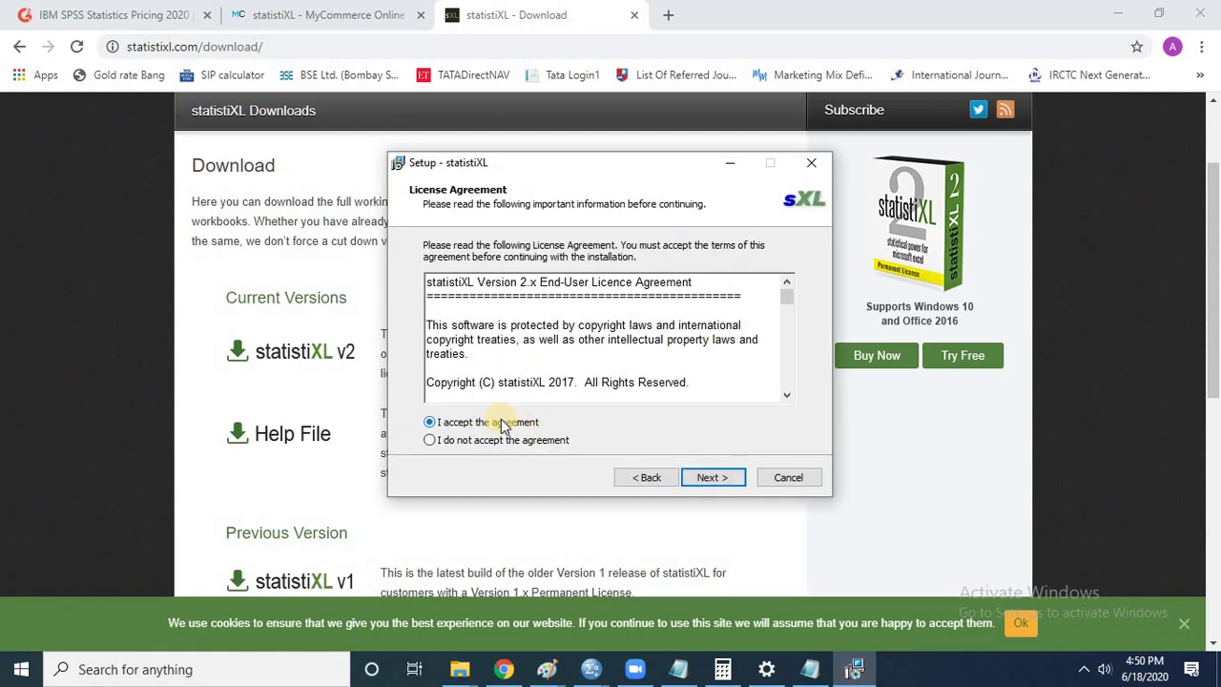
pyautogui.click(711, 477)
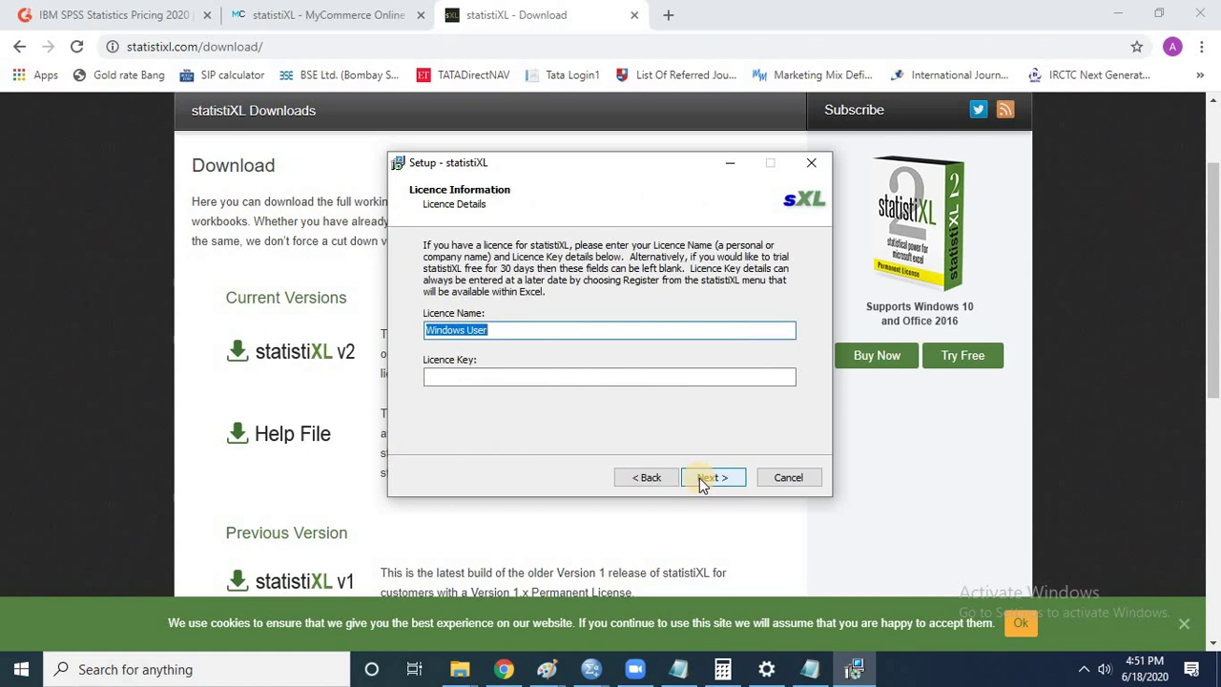
pyautogui.click(711, 477)
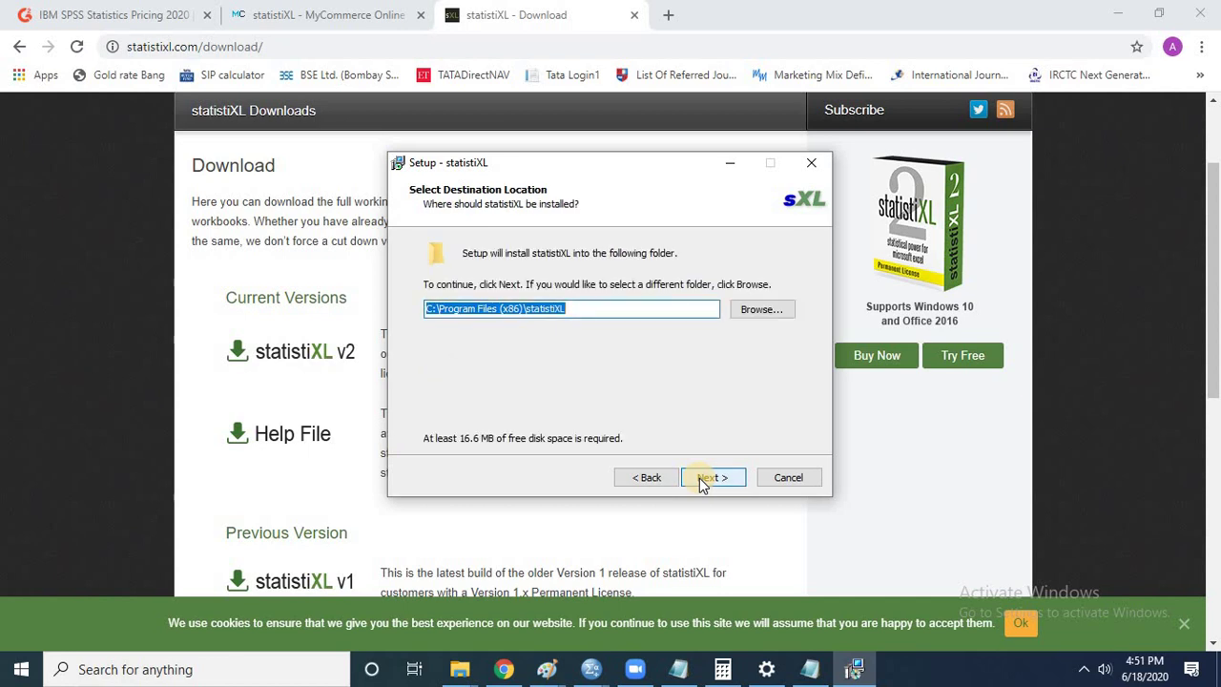
pyautogui.click(710, 477)
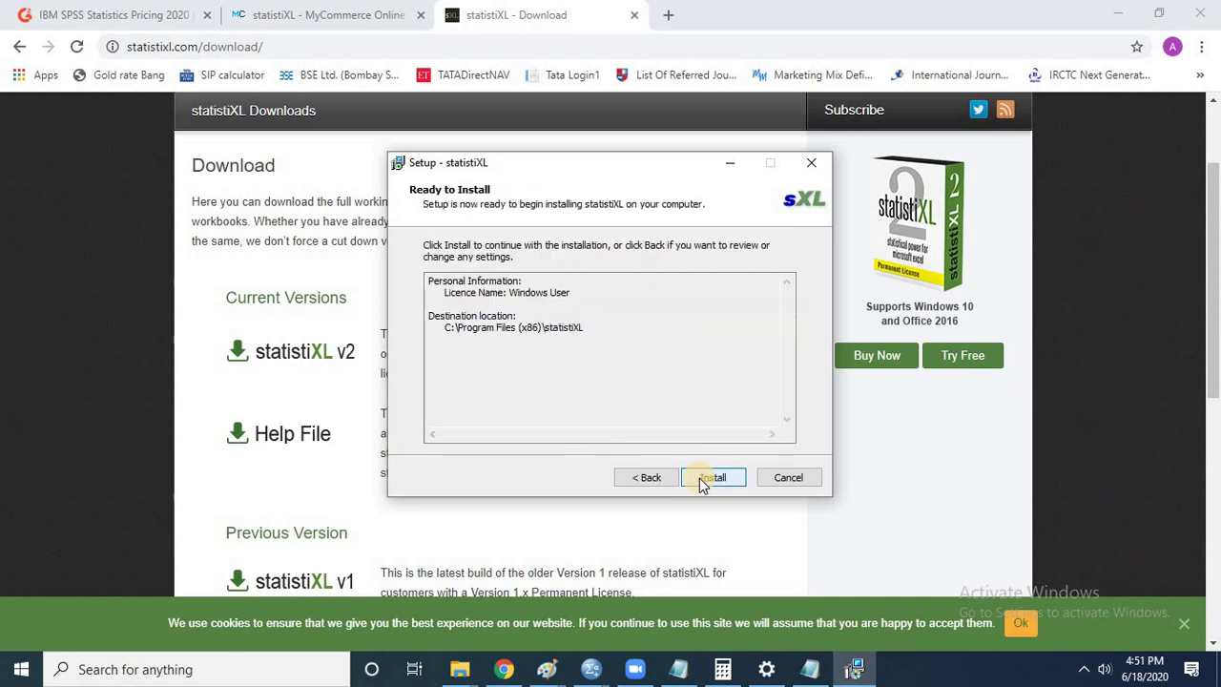
pyautogui.click(766, 478)
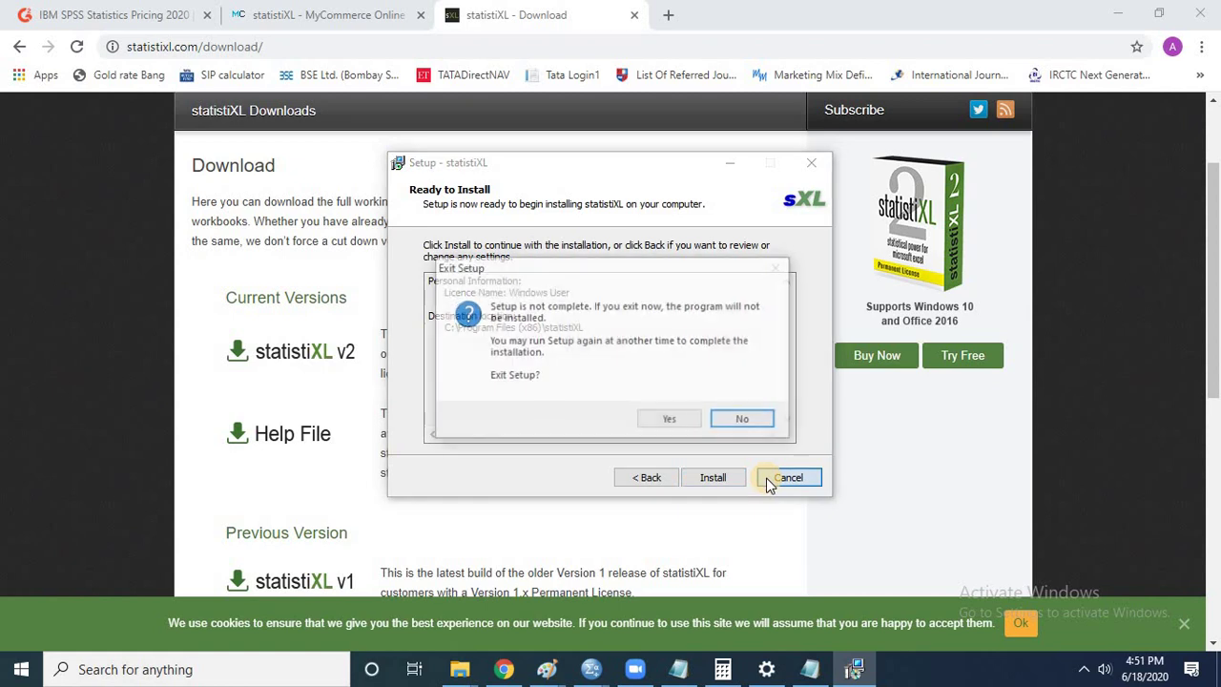
pyautogui.click(671, 421)
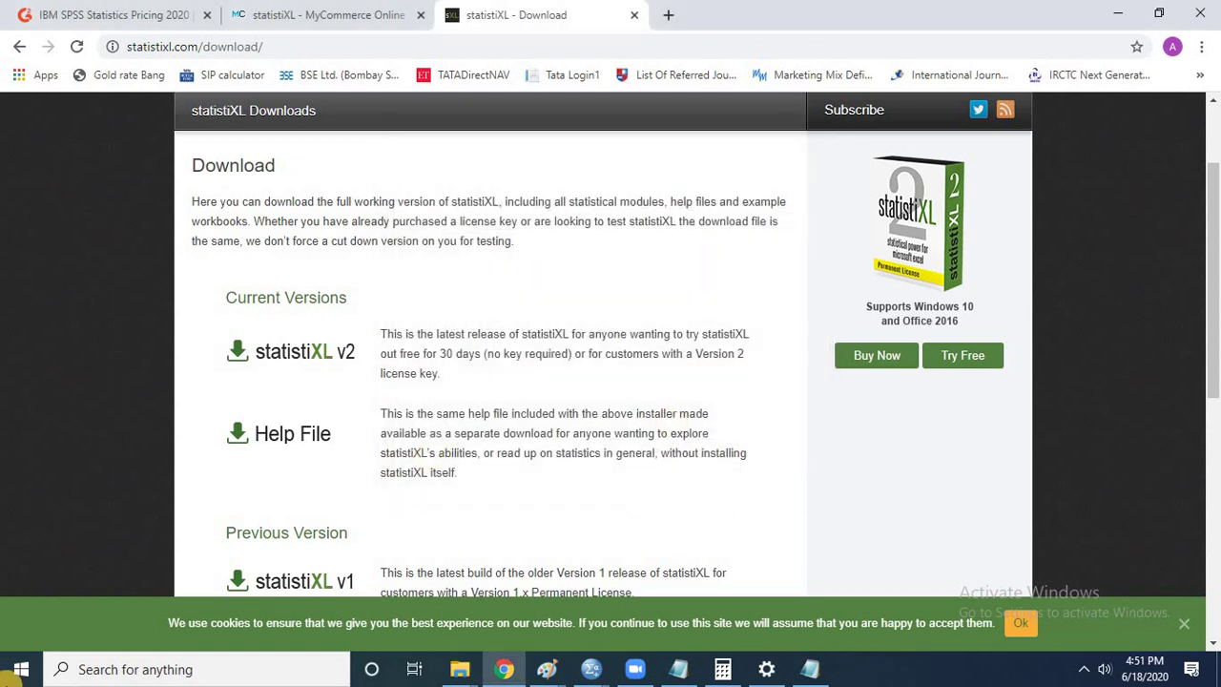
# Step: Open Excel 2016, dismiss the activation wizard, and create a blank workbook in a maximized window
pyautogui.click(18, 673)
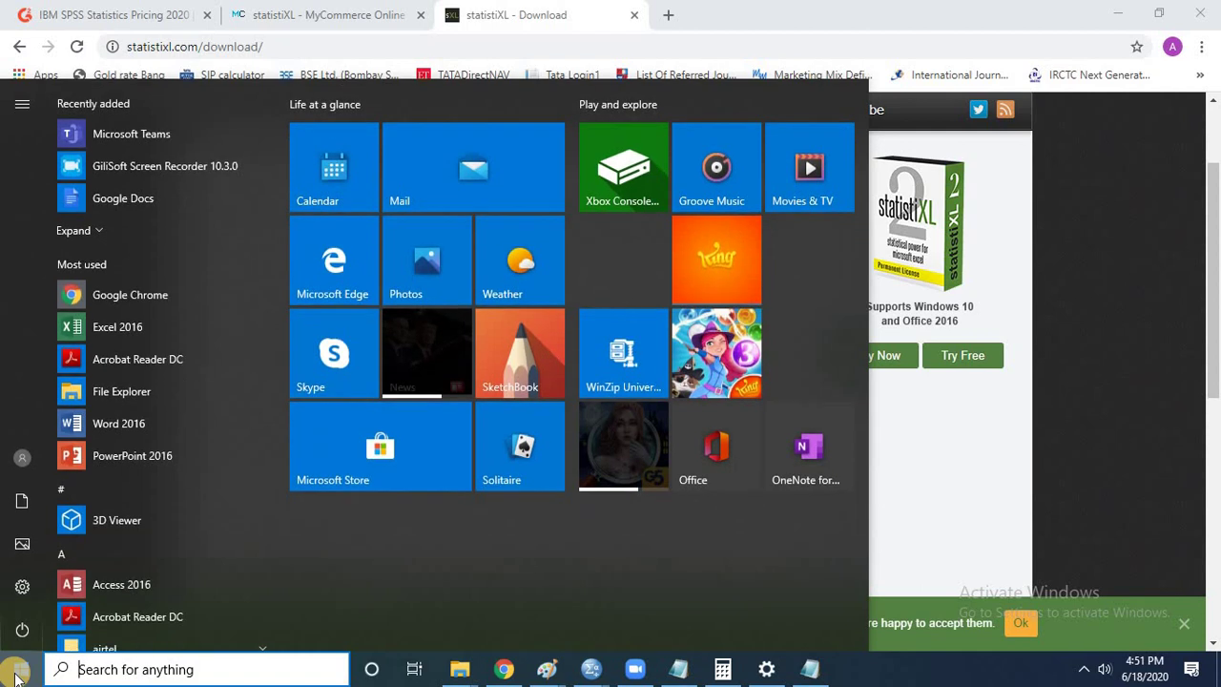
pyautogui.click(141, 328)
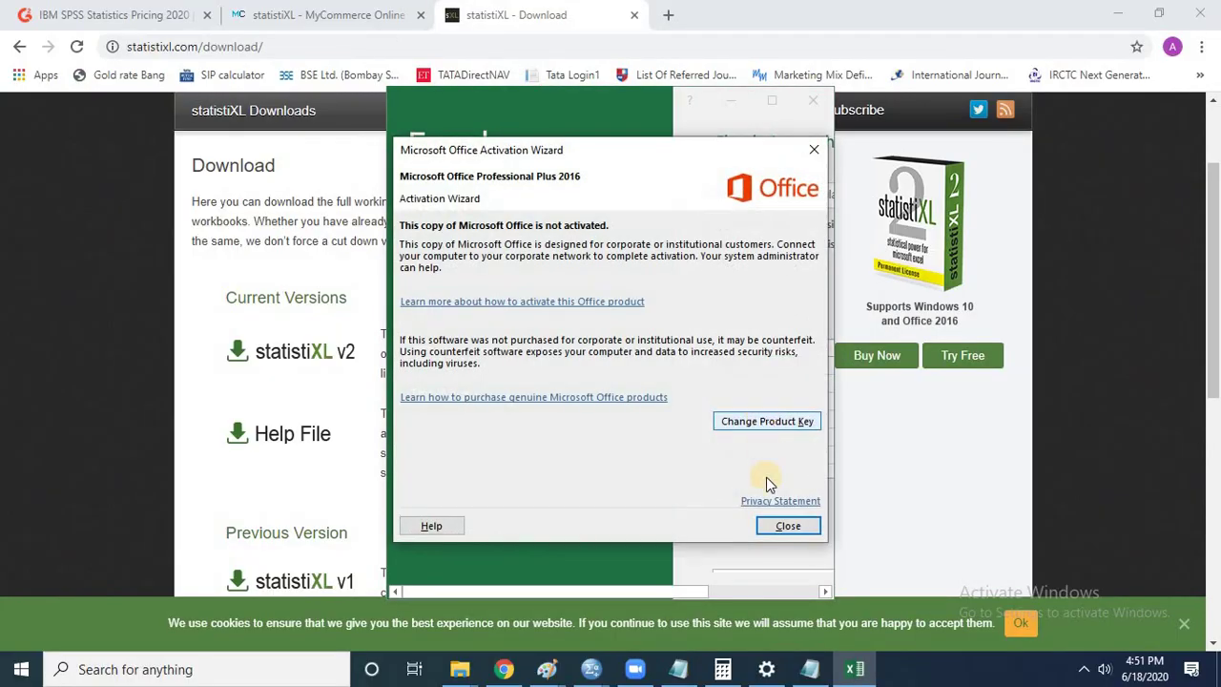
pyautogui.click(768, 529)
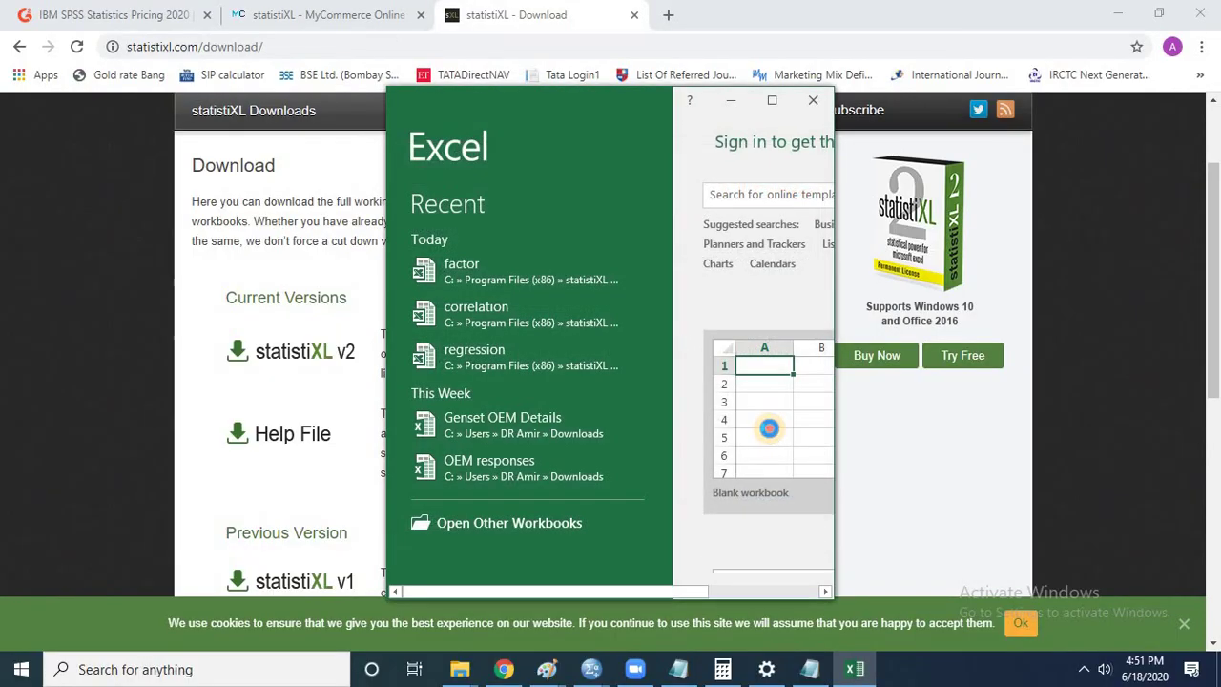
pyautogui.click(770, 431)
pyautogui.click(769, 428)
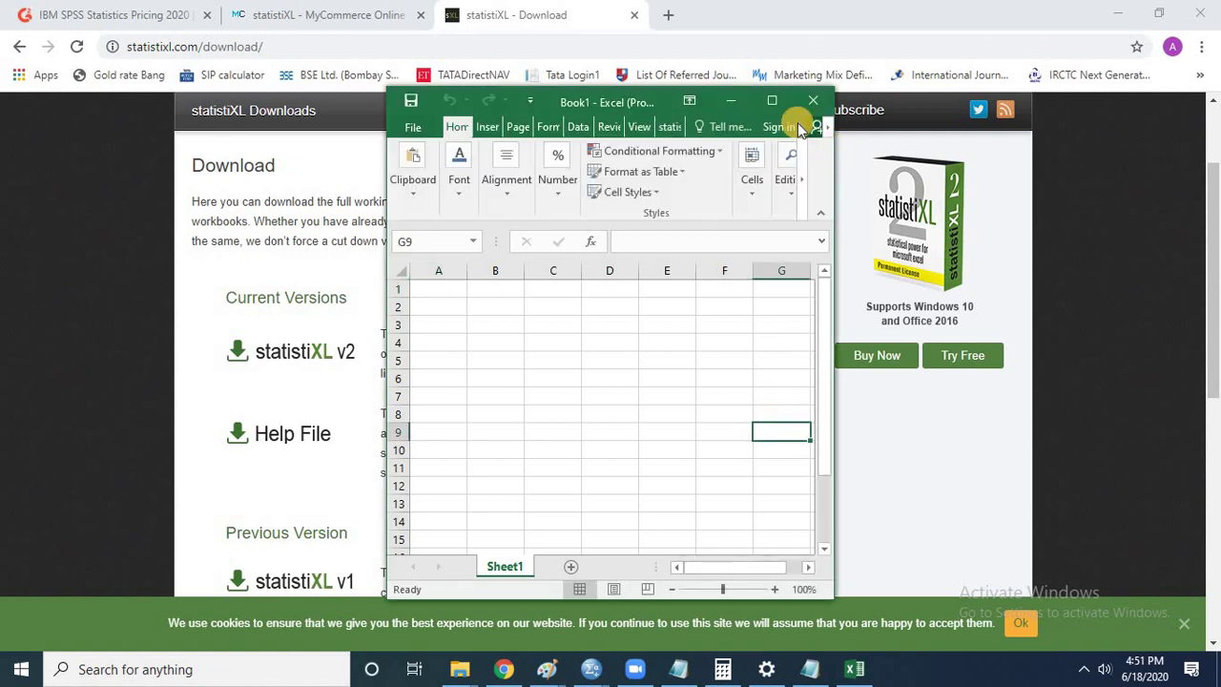
pyautogui.click(775, 101)
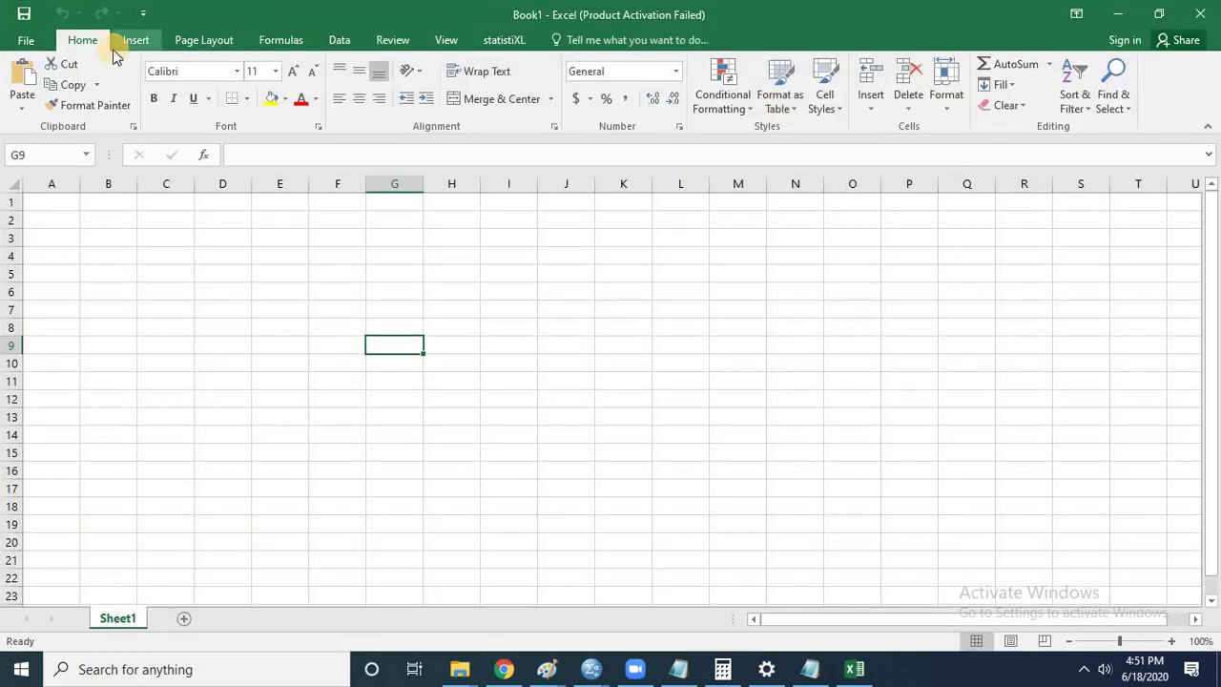
# Step: Display the statistiXL add-in's commands and review the available nonparametric tests
pyautogui.click(526, 41)
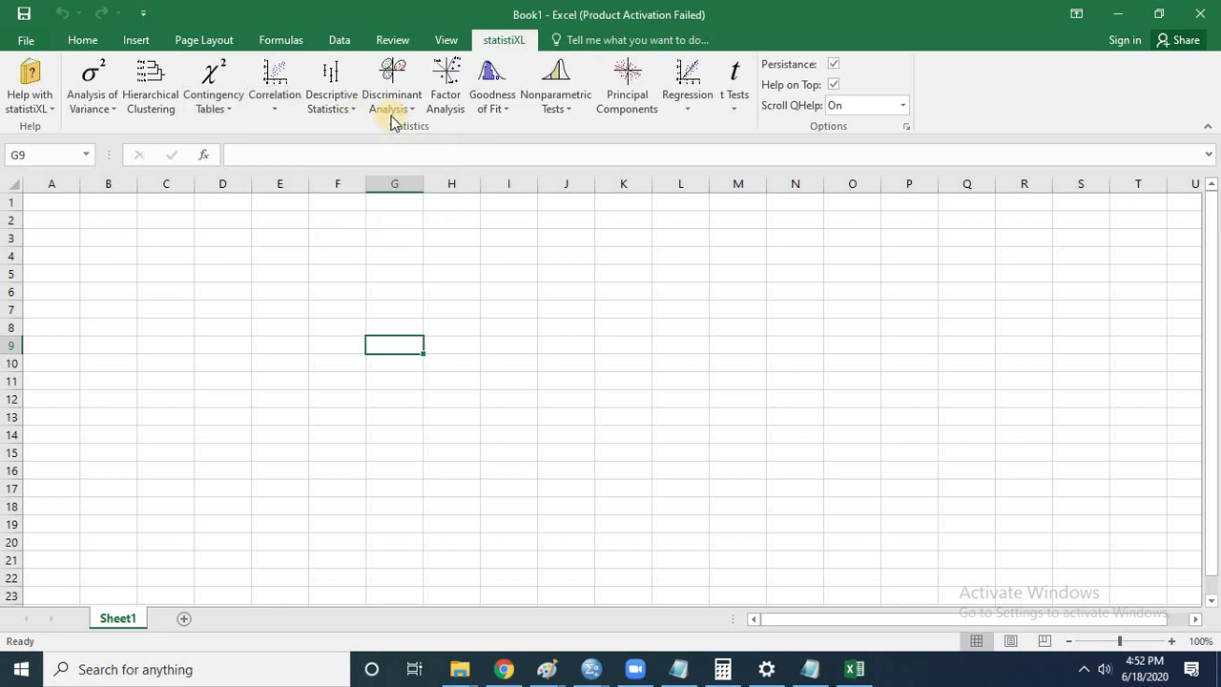
pyautogui.click(556, 116)
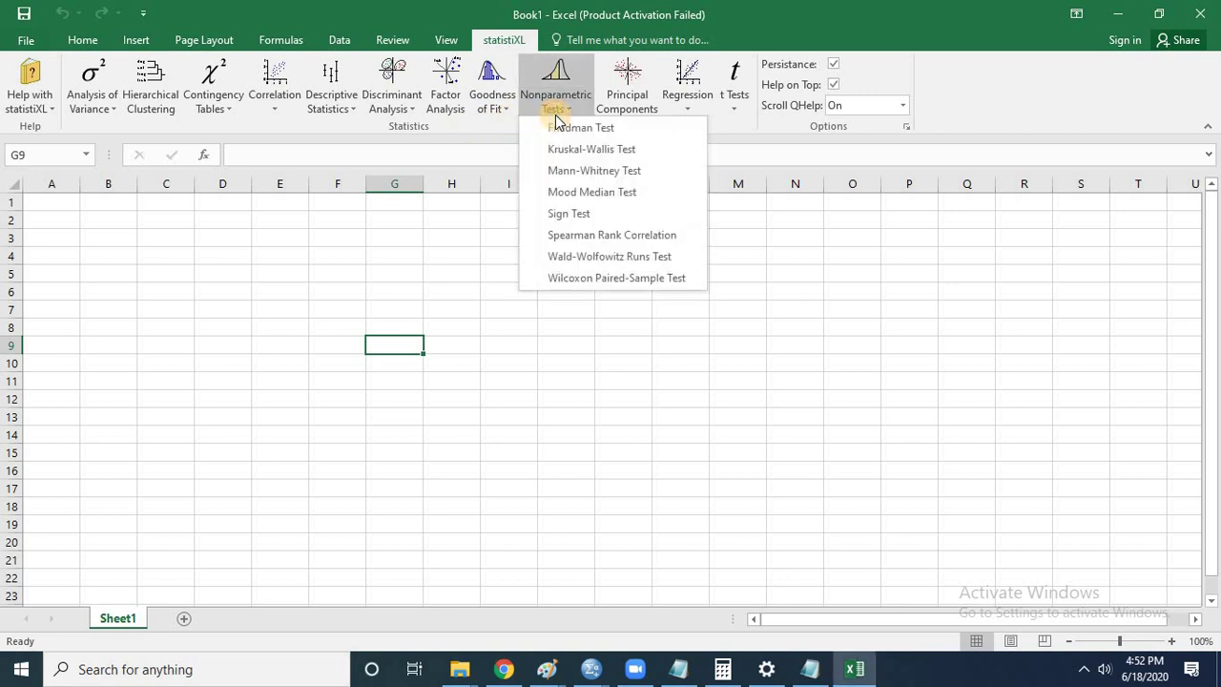
pyautogui.click(781, 6)
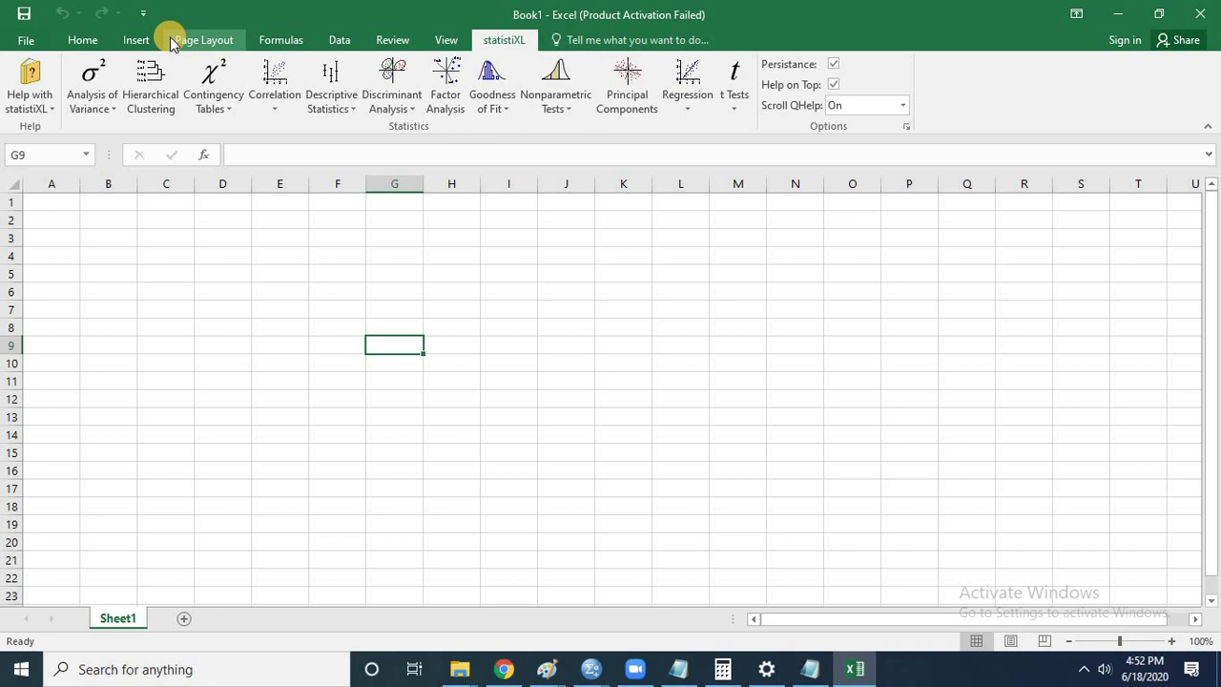
# Step: Open the statistiXL help contents, read the Introduction and ANOVA (GLM) topics, and close the help window
pyautogui.click(48, 111)
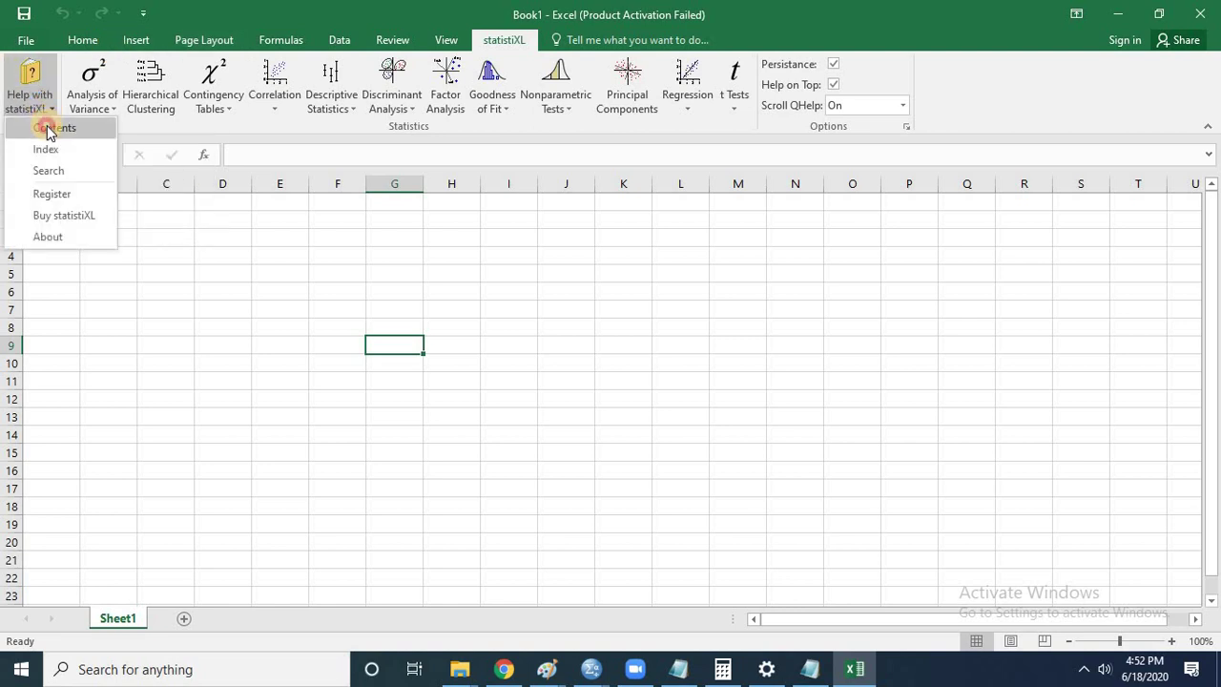
pyautogui.click(47, 127)
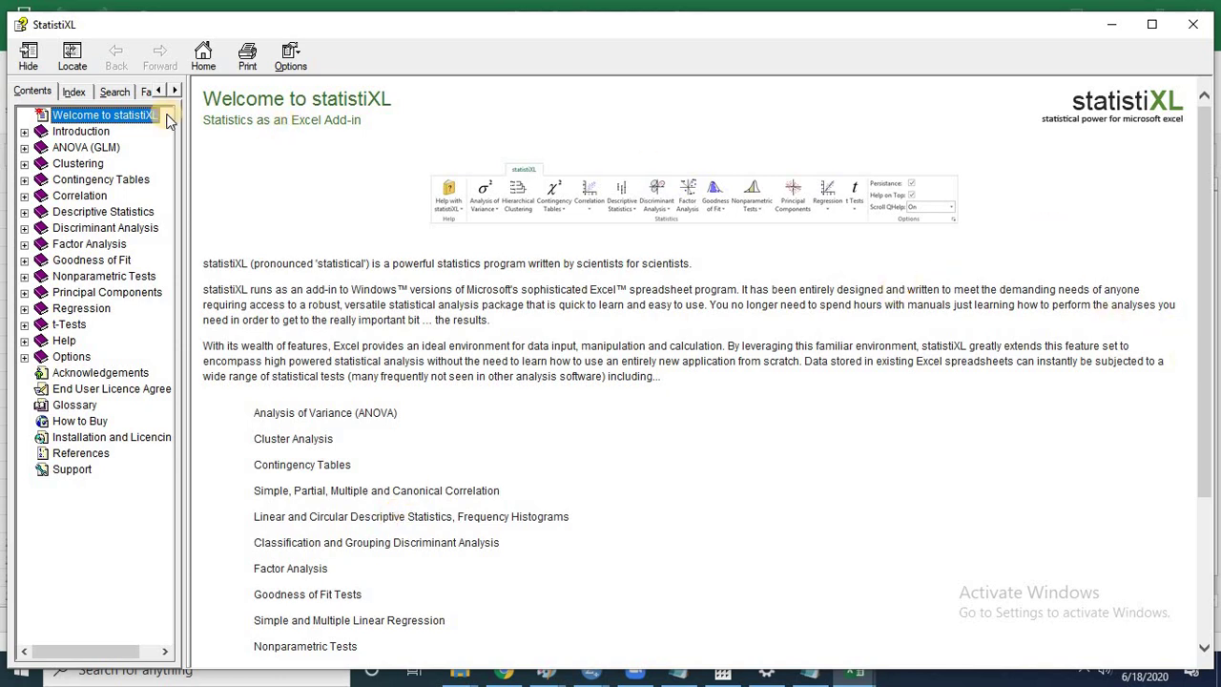
pyautogui.click(96, 130)
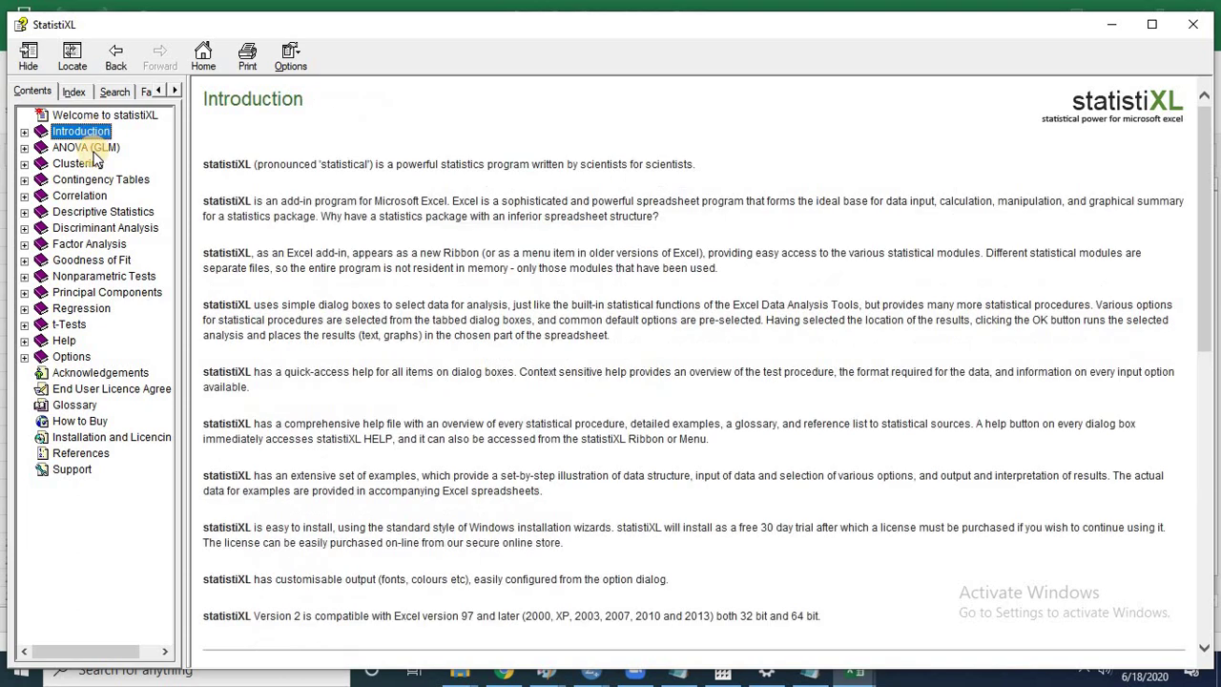
pyautogui.click(96, 148)
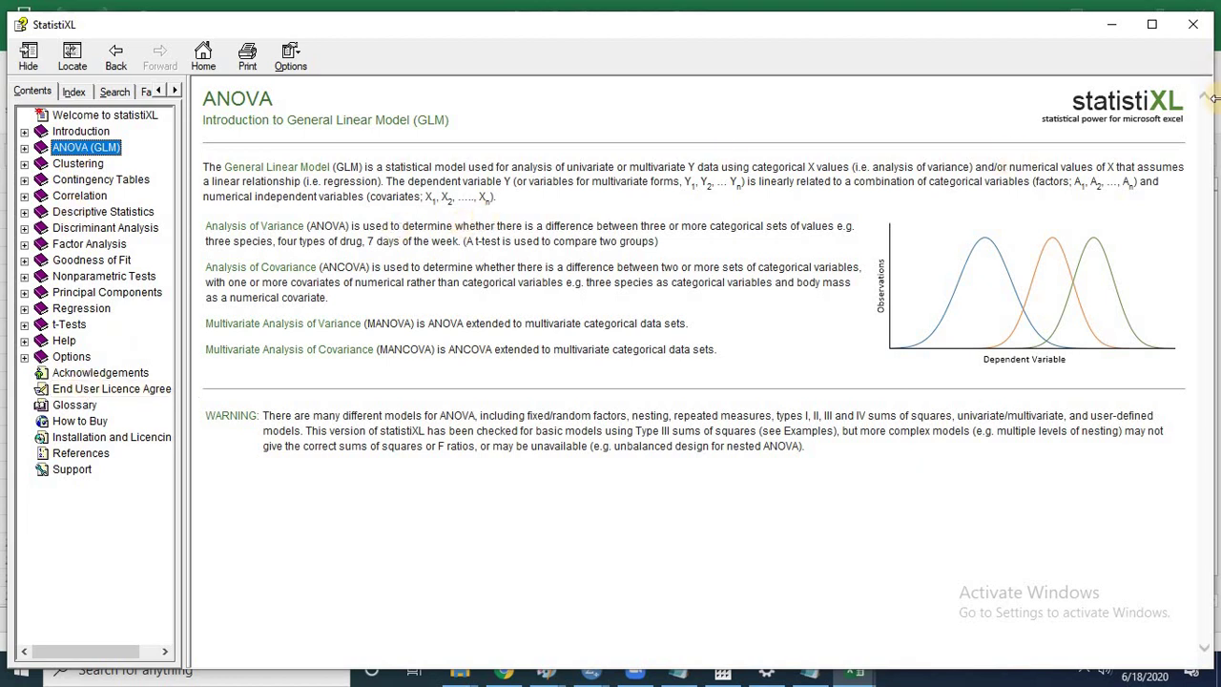
pyautogui.click(1193, 27)
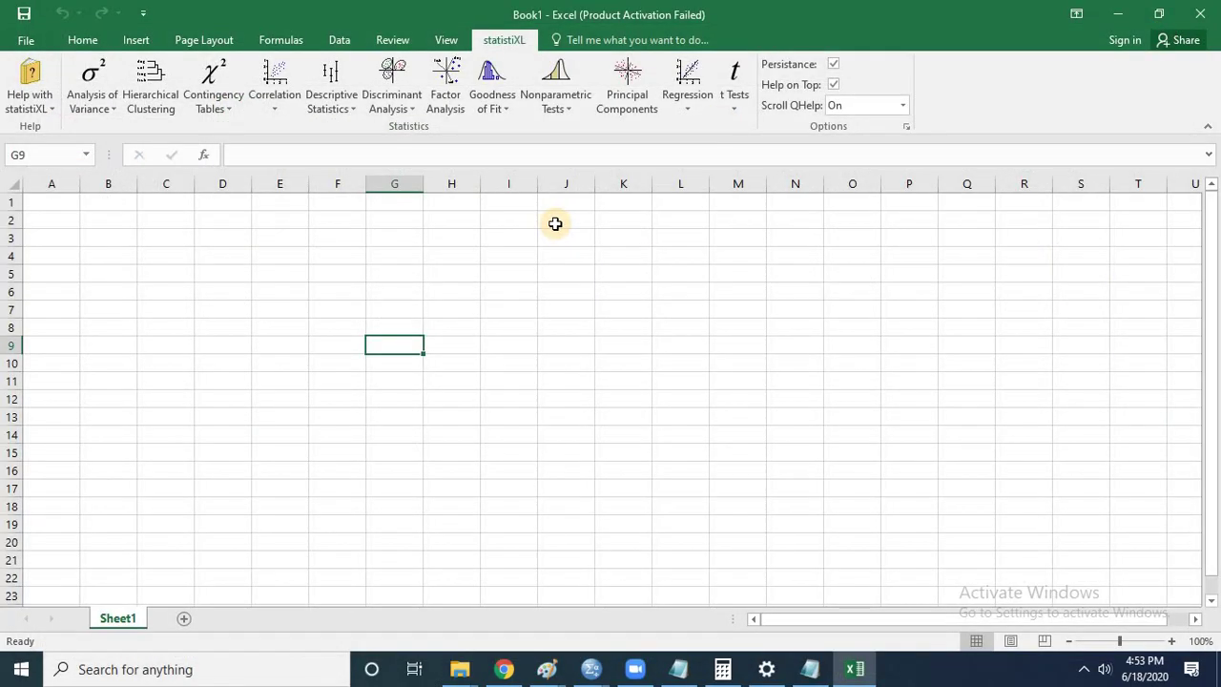
# Step: View the Simple Correlation dialog's input and output options and close it without running an analysis
pyautogui.click(277, 84)
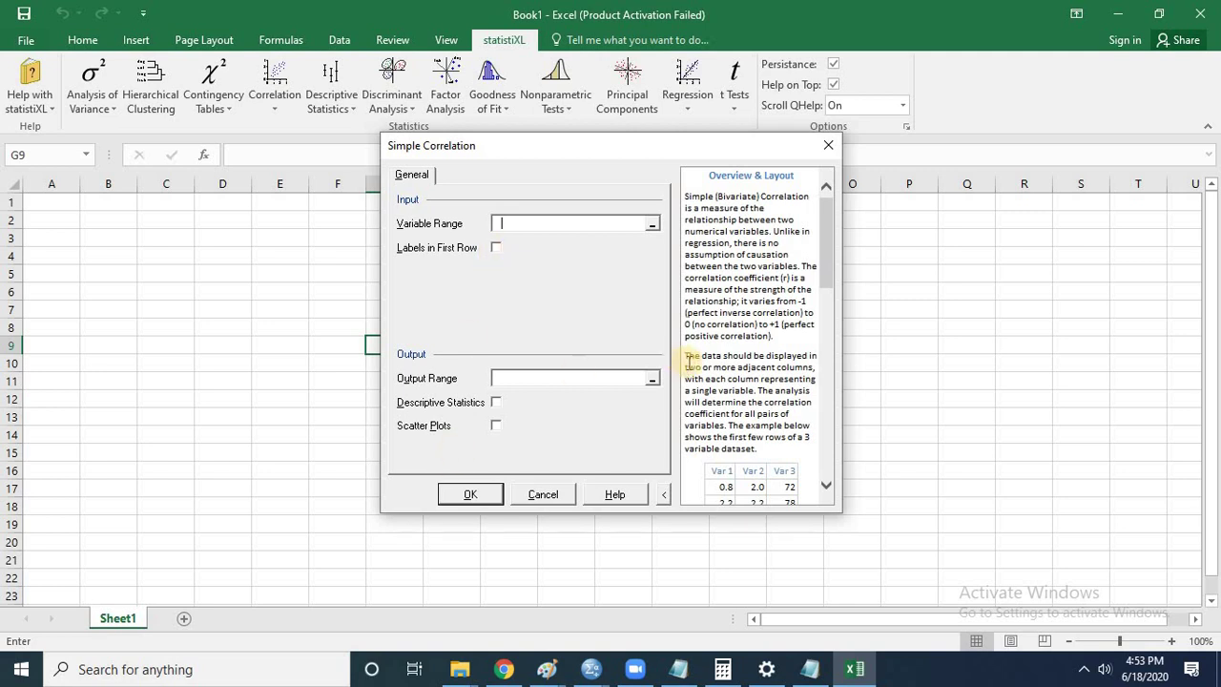
pyautogui.click(541, 496)
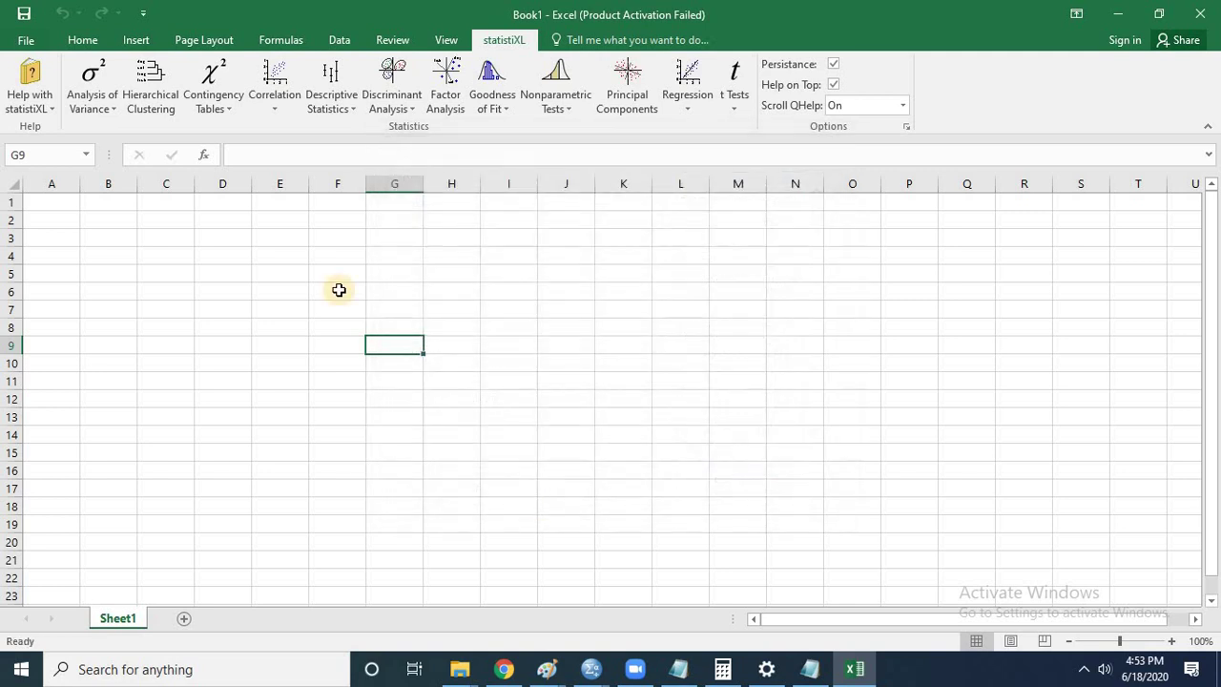
# Step: Start opening an existing workbook and bring up This PC in the file browser
pyautogui.click(34, 40)
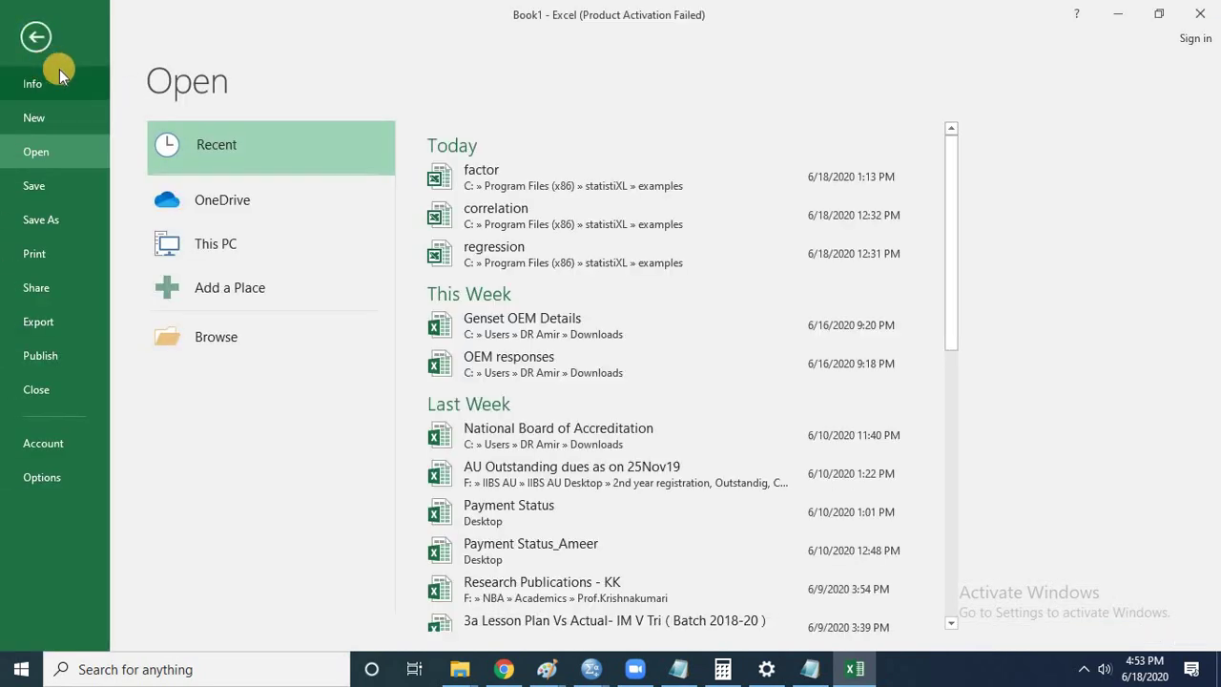
pyautogui.click(34, 46)
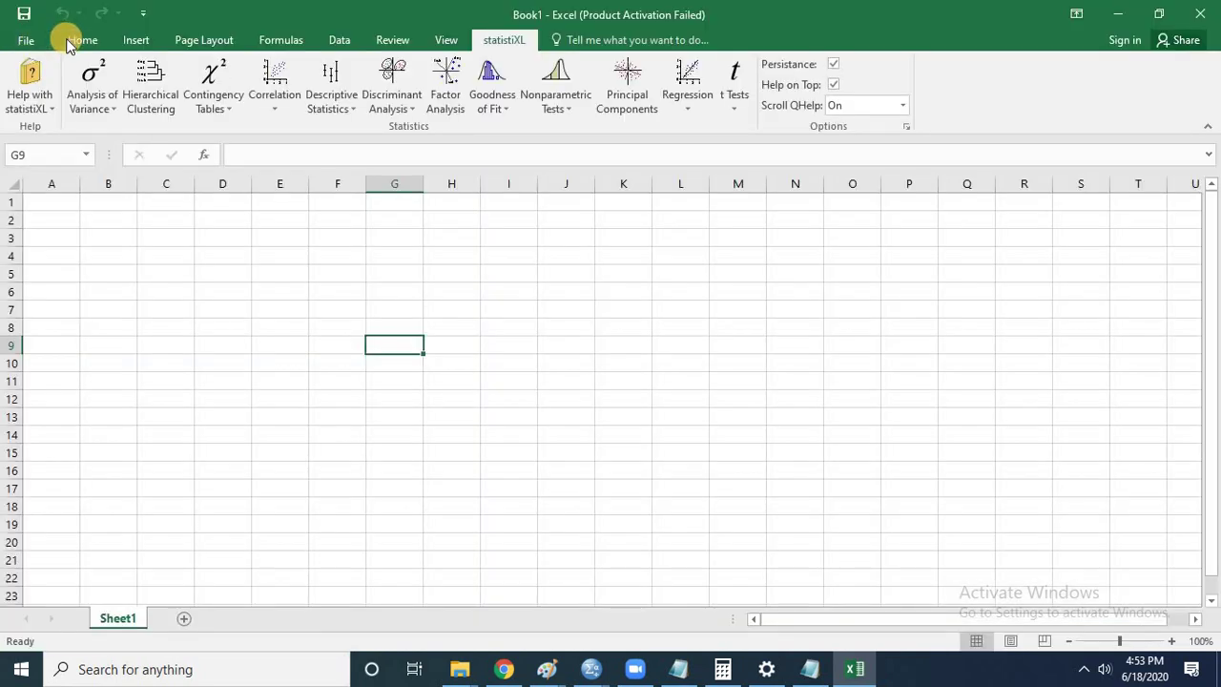
pyautogui.click(67, 39)
pyautogui.click(26, 36)
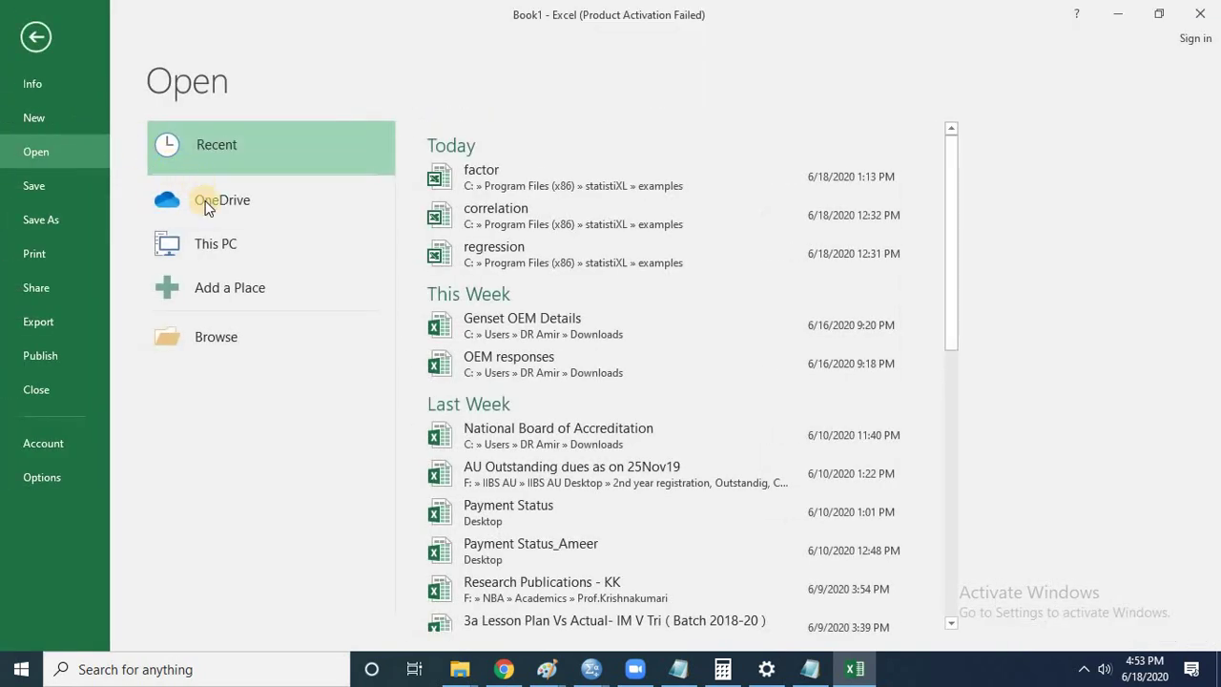
pyautogui.click(210, 242)
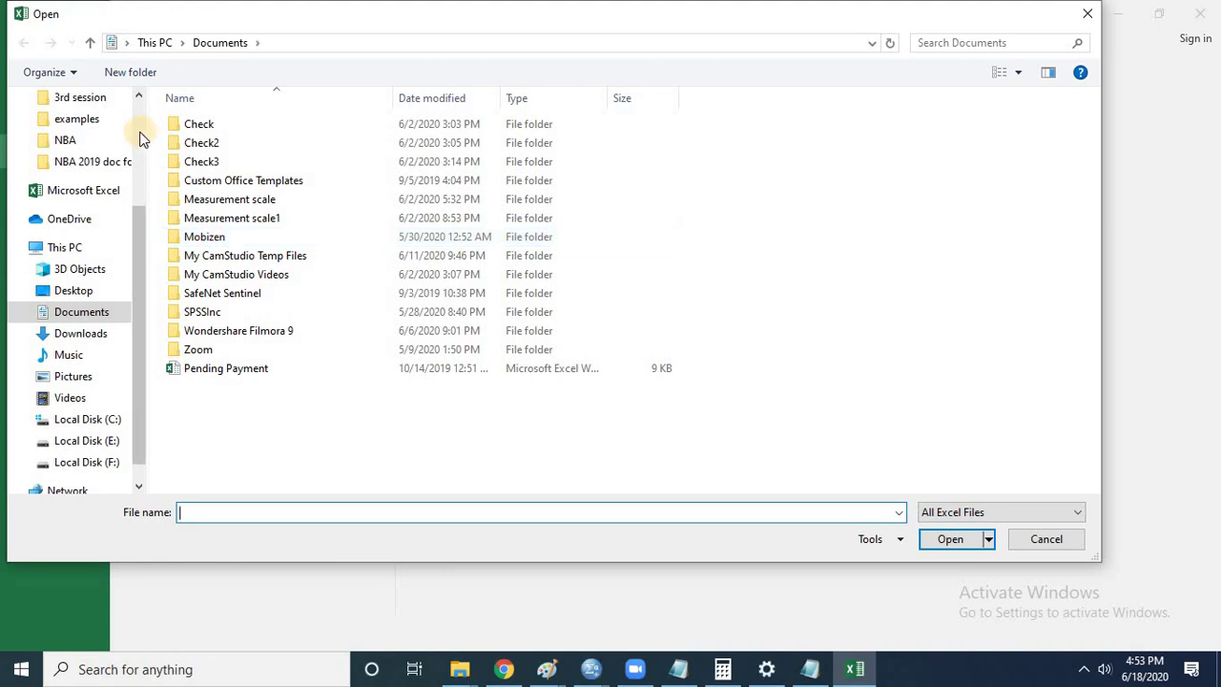
pyautogui.scroll(3, 139, 132)
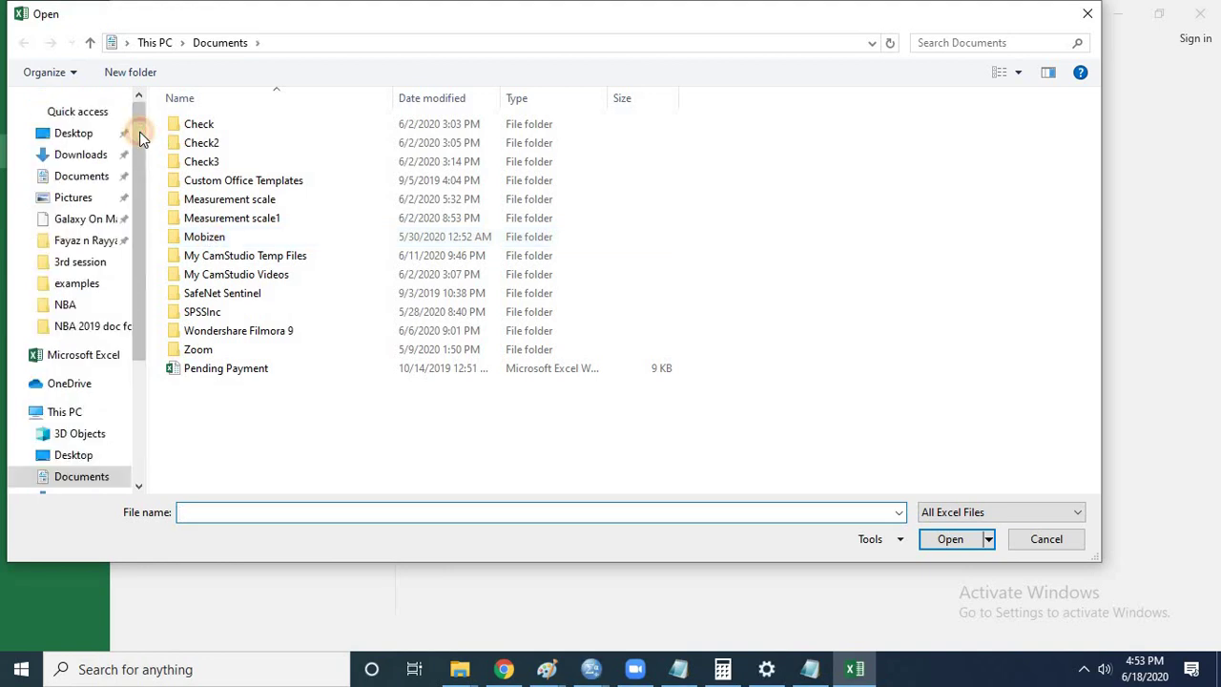
pyautogui.click(79, 410)
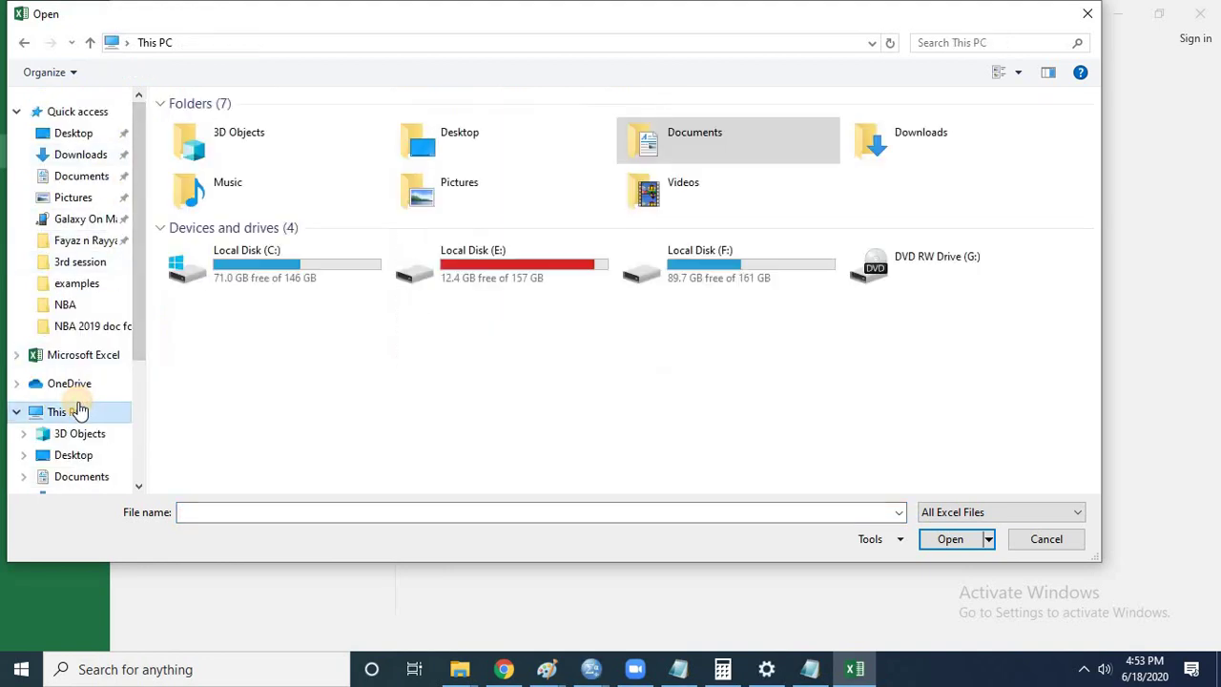
# Step: Browse to the statistiXL examples folder inside Program Files (x86) on Local Disk (C:)
pyautogui.click(248, 289)
pyautogui.doubleClick(248, 289)
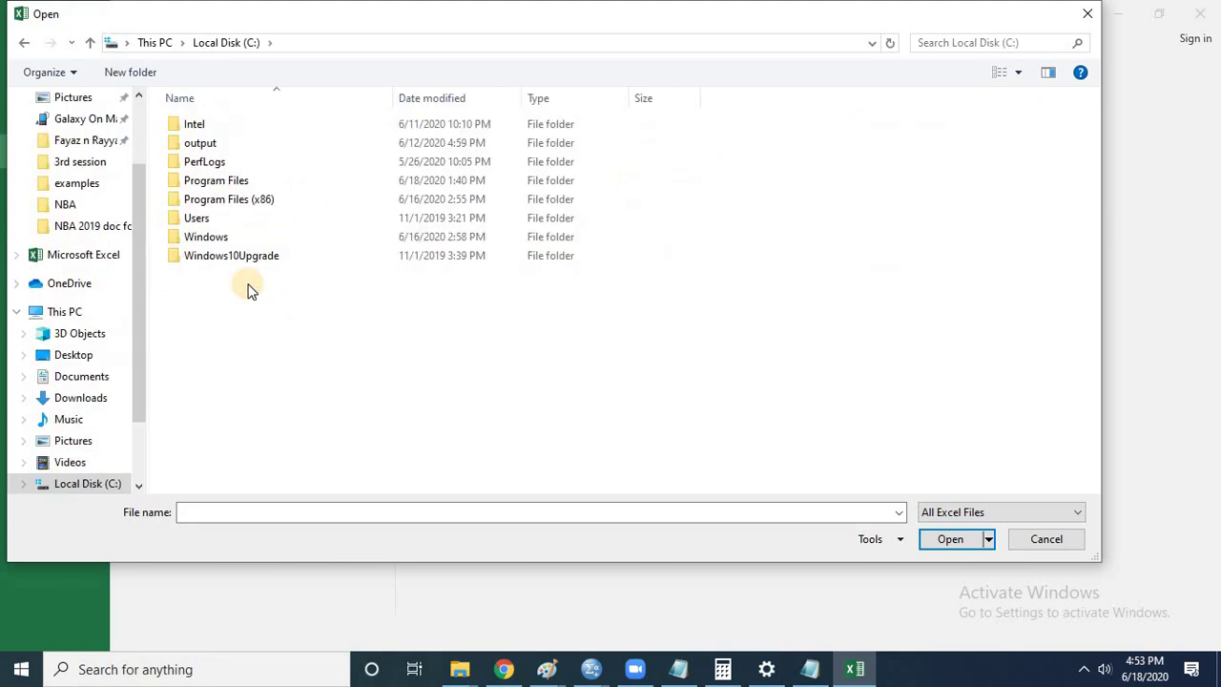
pyautogui.doubleClick(238, 201)
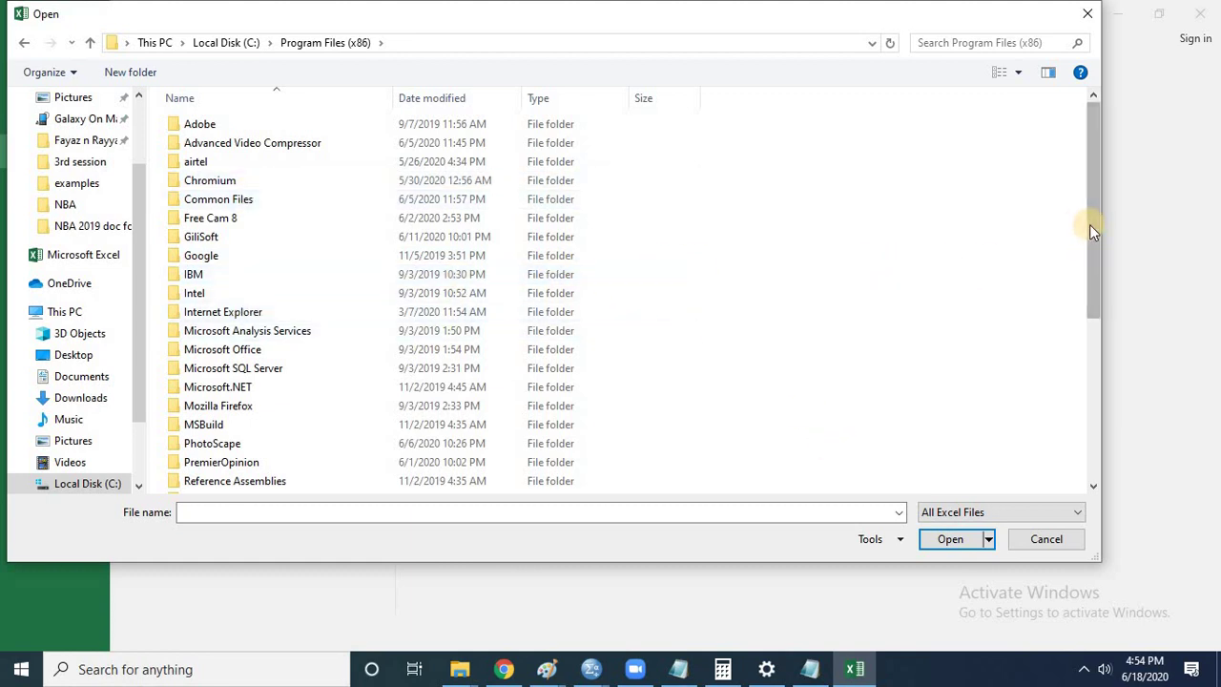
pyautogui.moveTo(1090, 221); pyautogui.dragTo(1088, 305)
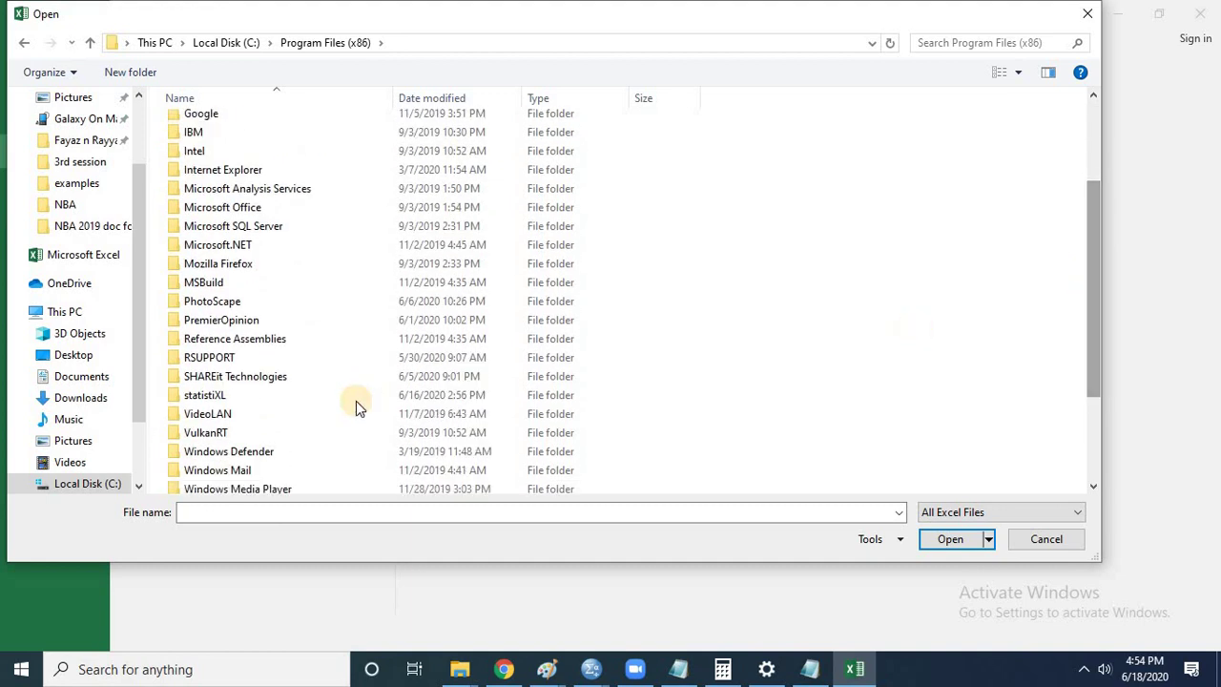
pyautogui.click(356, 401)
pyautogui.doubleClick(356, 399)
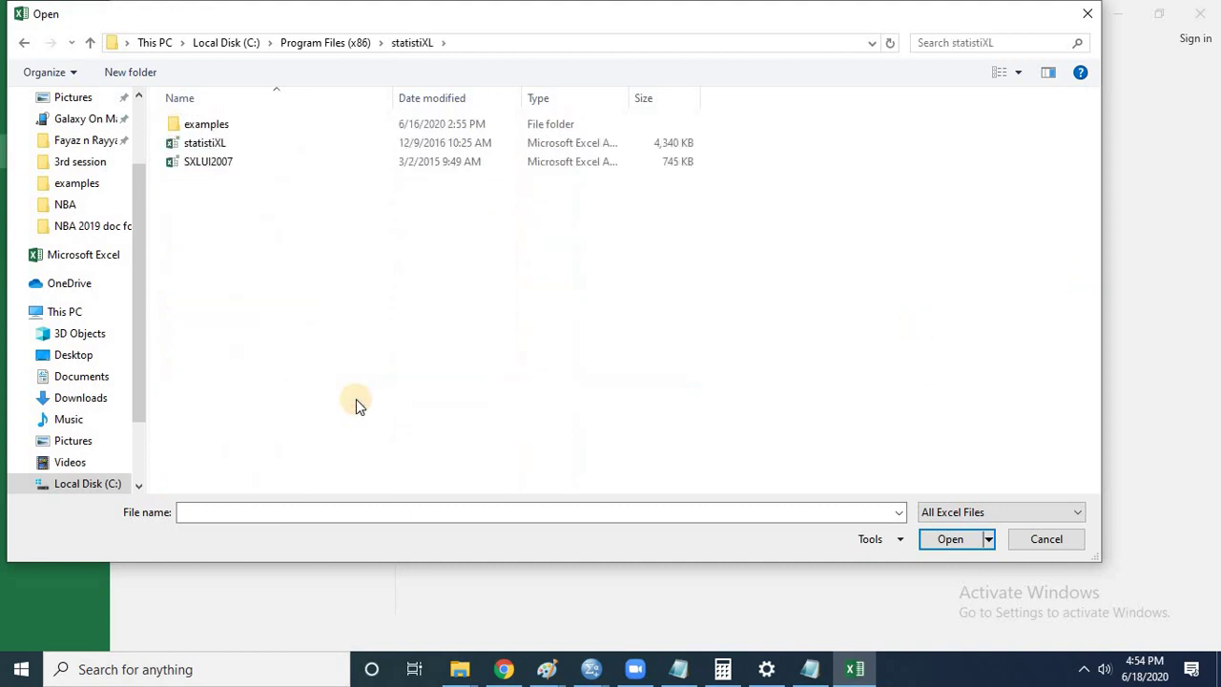
pyautogui.doubleClick(232, 128)
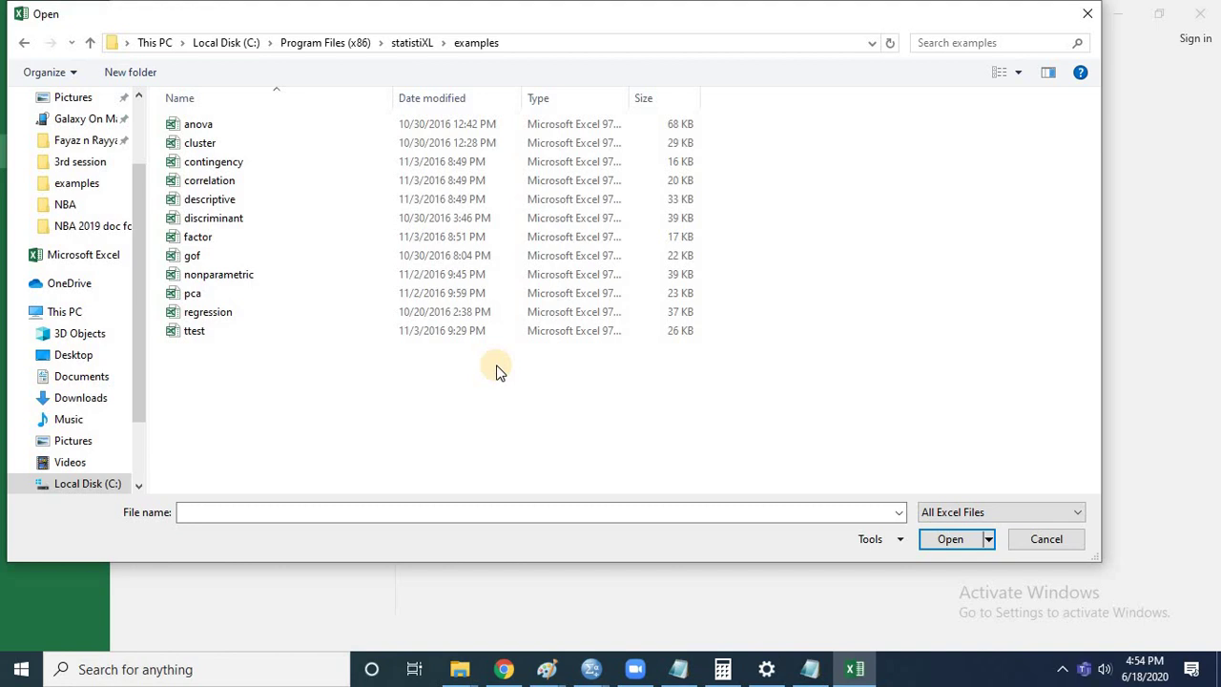
# Step: Open the correlation example workbook and maximize its window
pyautogui.click(218, 183)
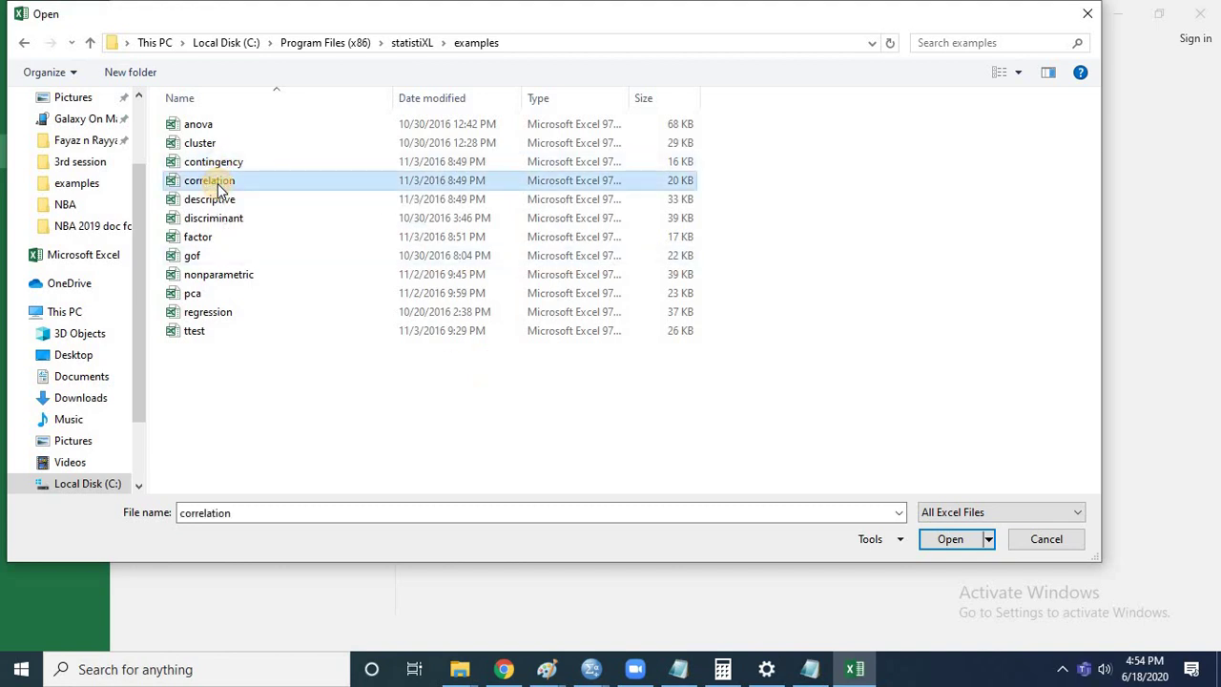
pyautogui.click(942, 540)
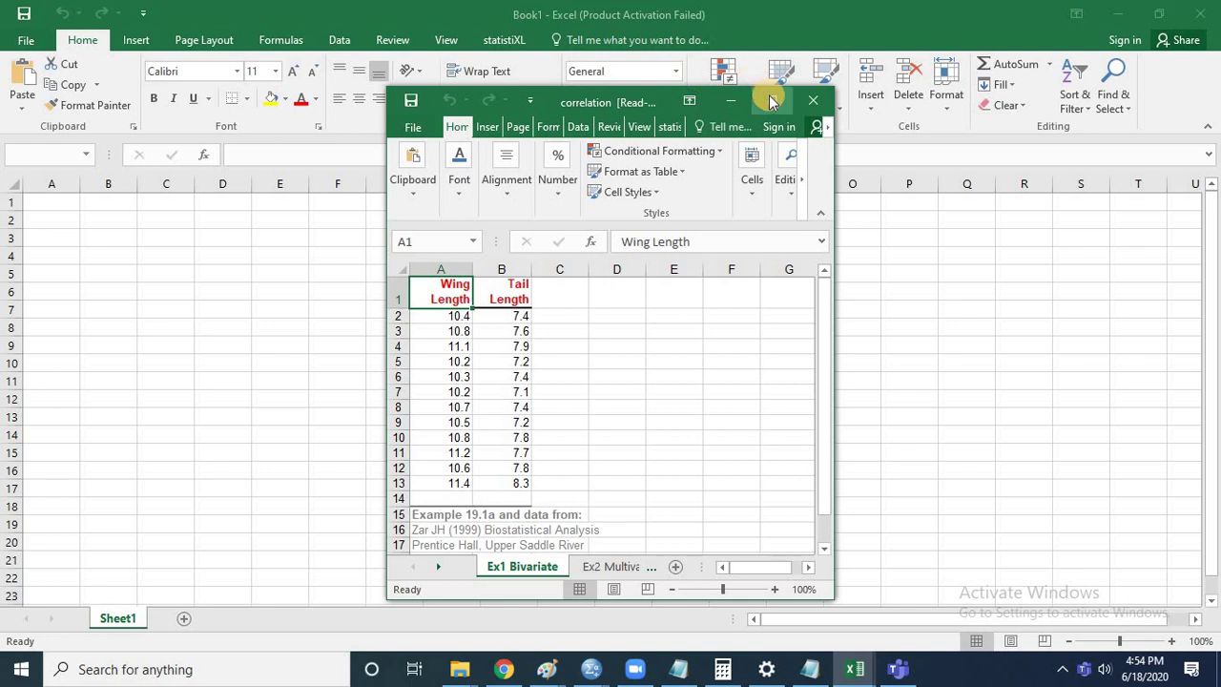
pyautogui.click(772, 100)
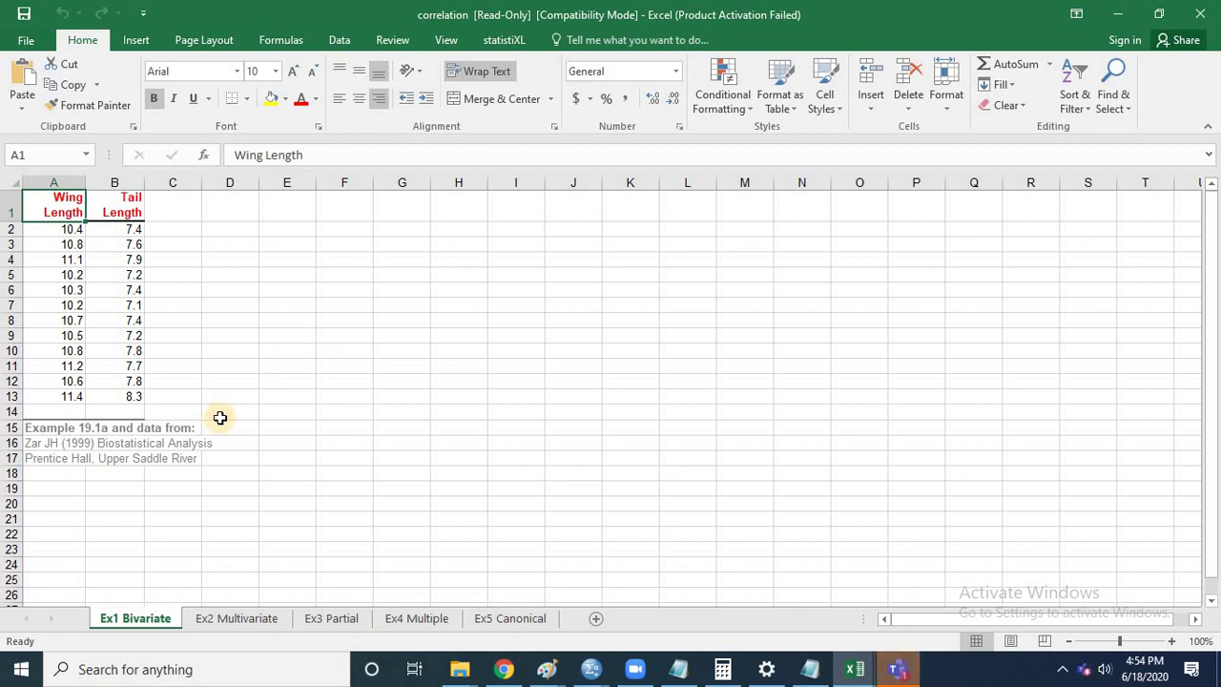
# Step: Start a statistiXL Simple Correlation analysis and read through the built-in guidance on its input and output options
pyautogui.click(503, 39)
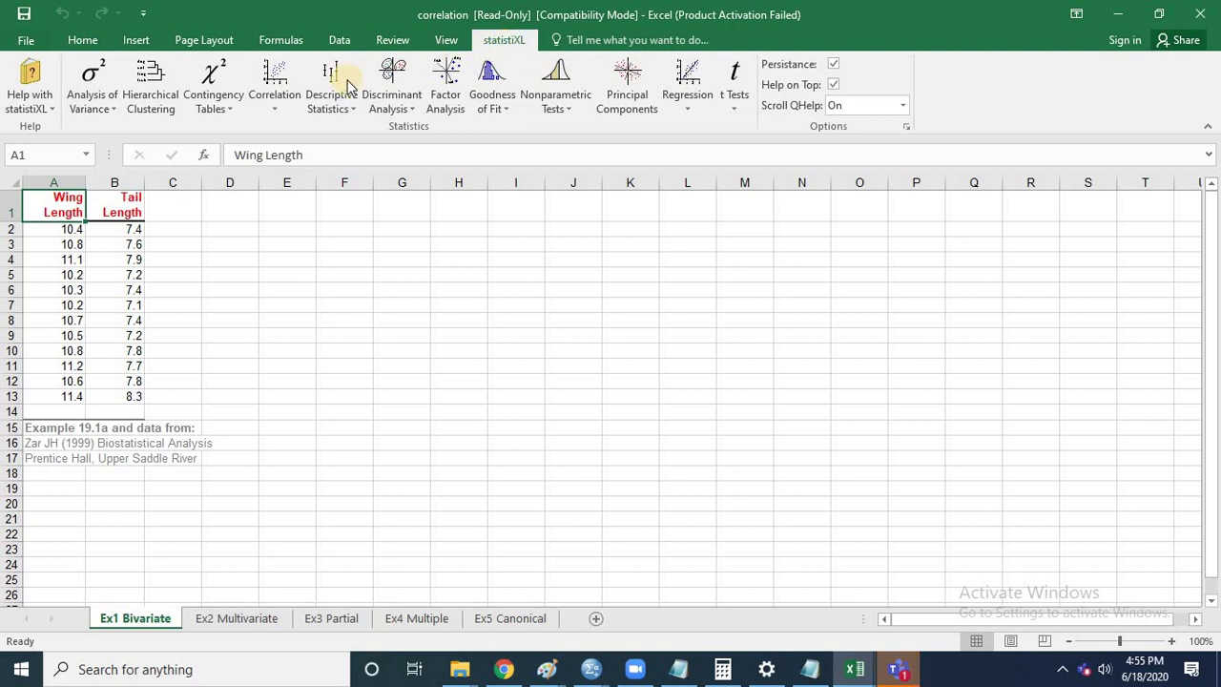
pyautogui.click(269, 81)
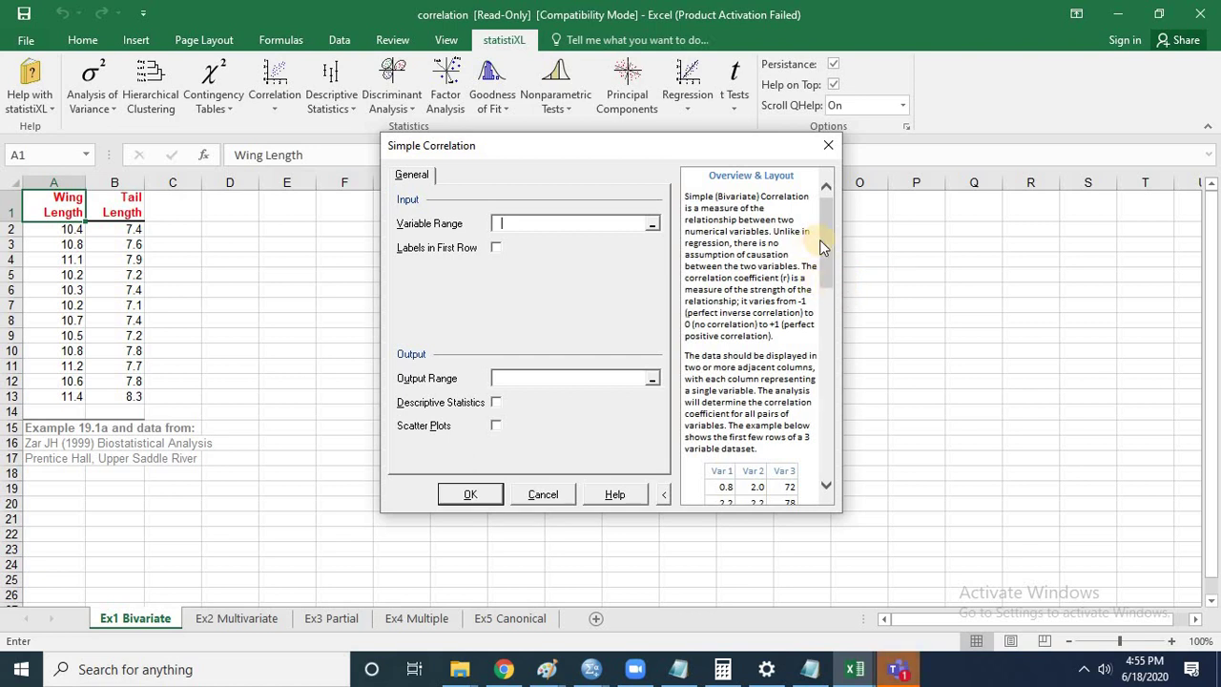
pyautogui.moveTo(819, 239); pyautogui.dragTo(821, 233)
pyautogui.moveTo(821, 258); pyautogui.dragTo(829, 342)
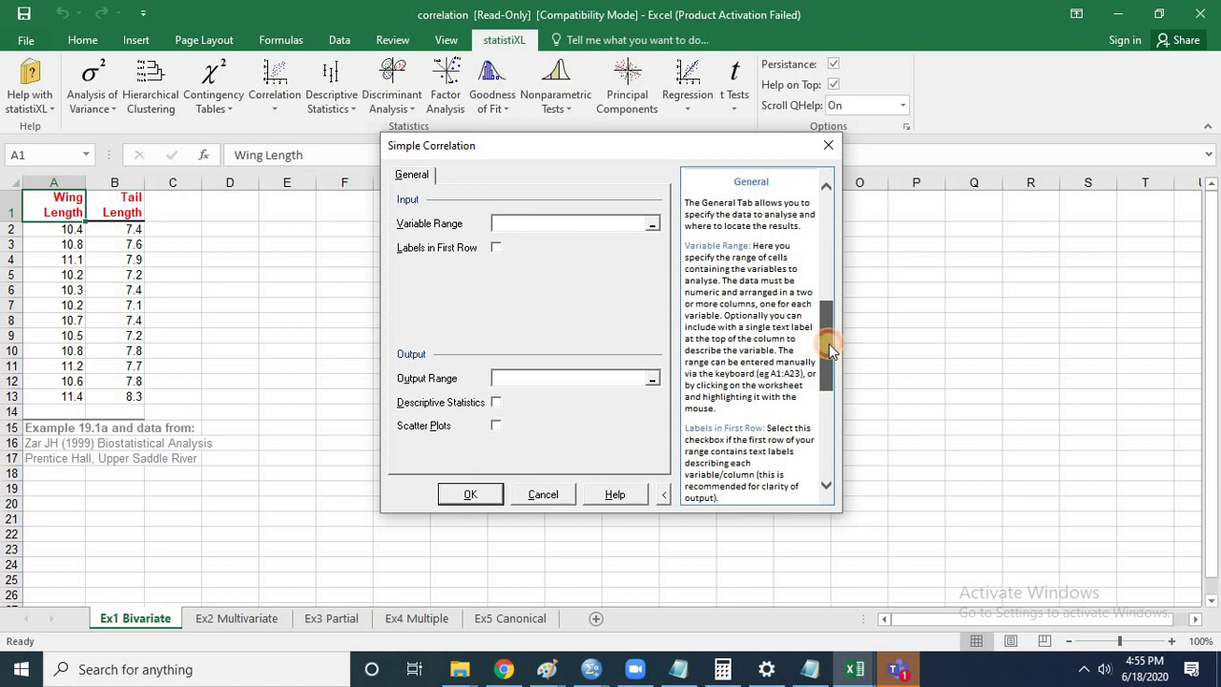
pyautogui.moveTo(830, 344); pyautogui.dragTo(830, 436)
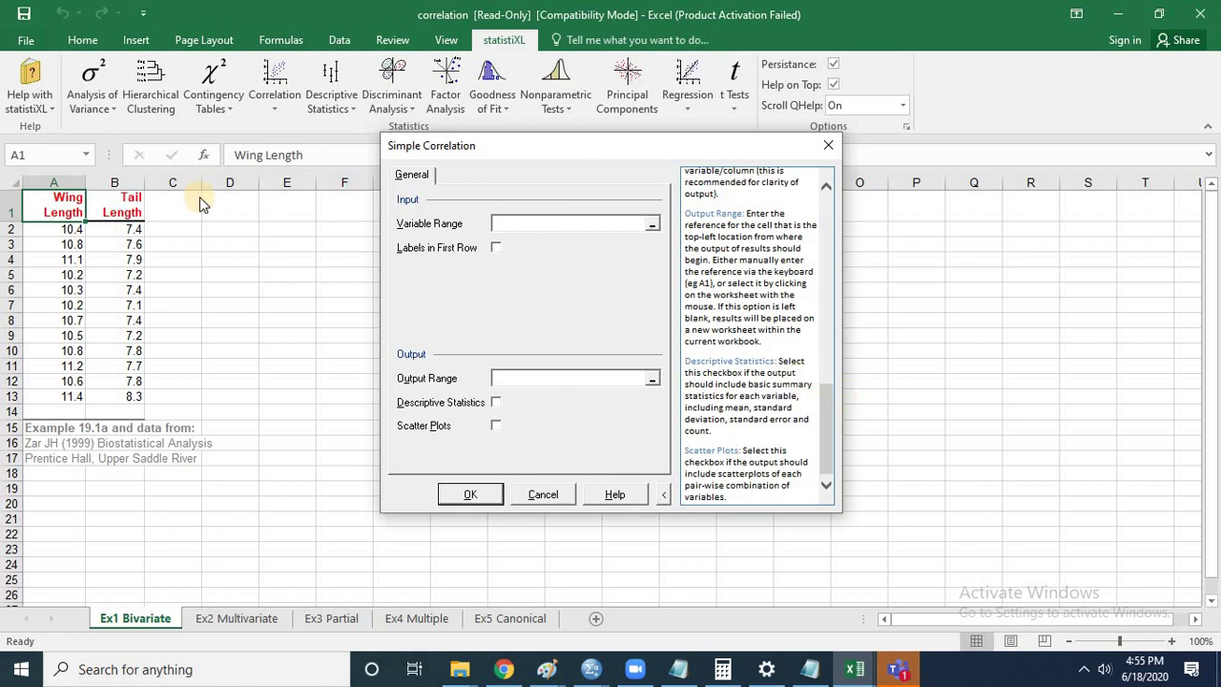
# Step: Set the variable range to A1:B13 on the Ex1 Bivariate sheet and enable Labels in First Row
pyautogui.click(520, 225)
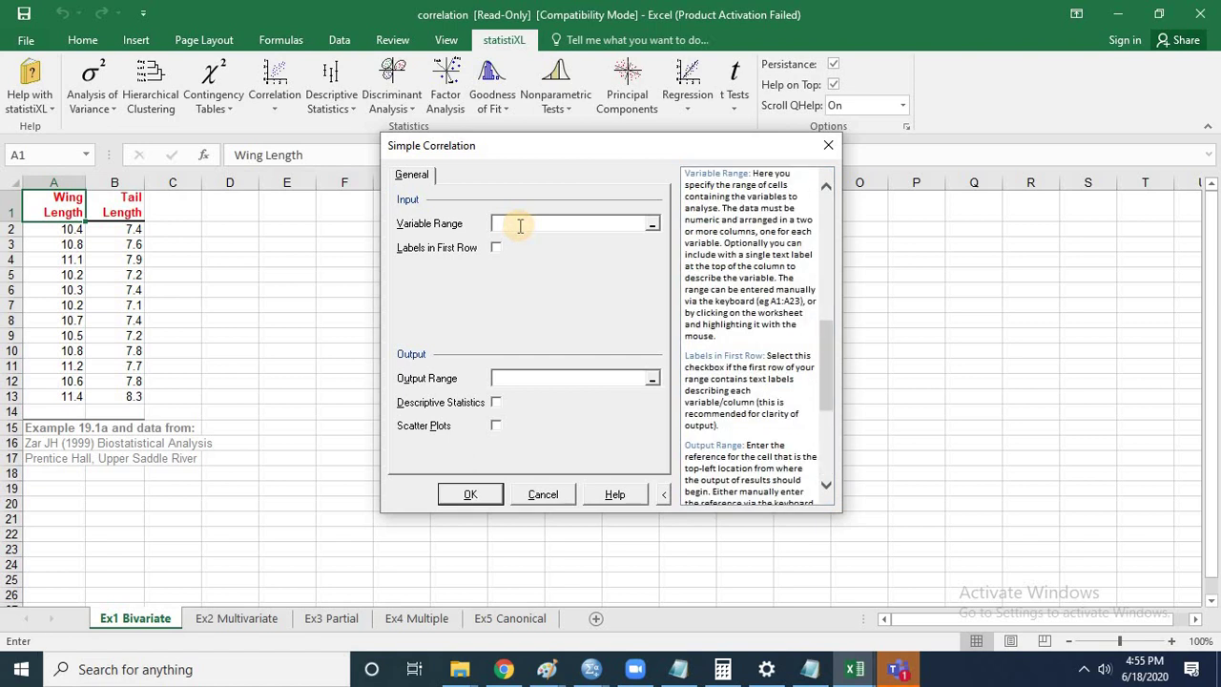
pyautogui.click(57, 208)
pyautogui.moveTo(87, 232); pyautogui.dragTo(113, 394)
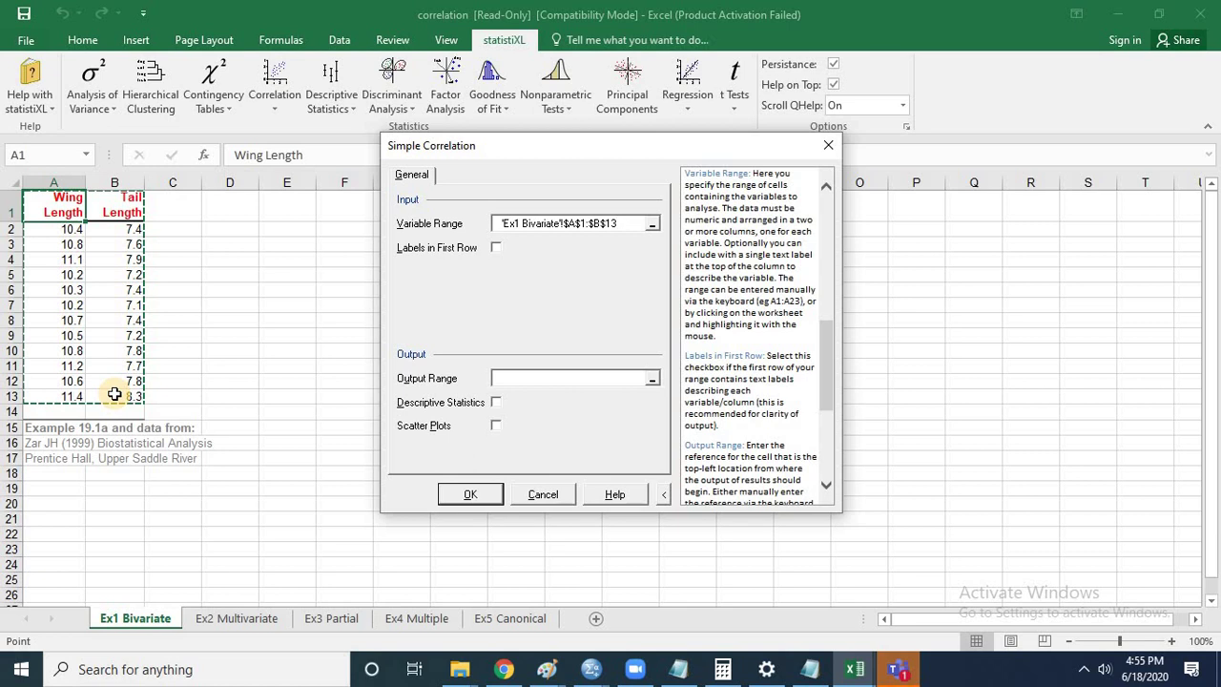
pyautogui.click(496, 248)
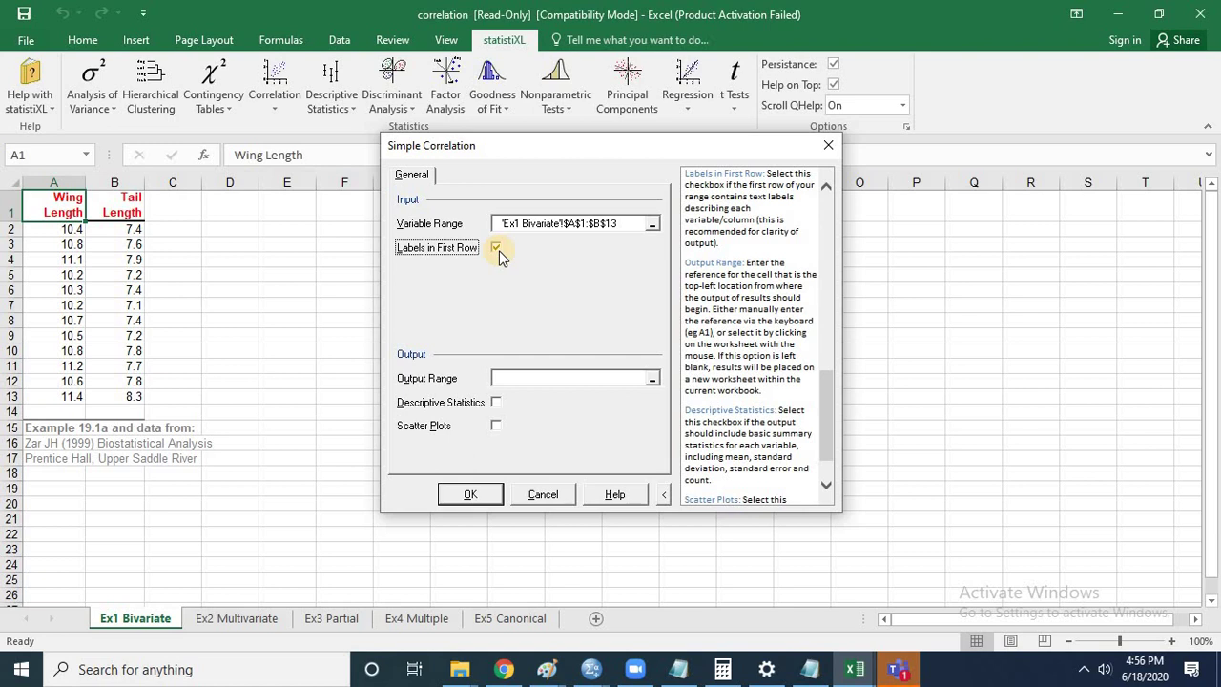
# Step: Include Descriptive Statistics and Scatter Plots in the output and run the correlation with the output range left blank
pyautogui.click(496, 403)
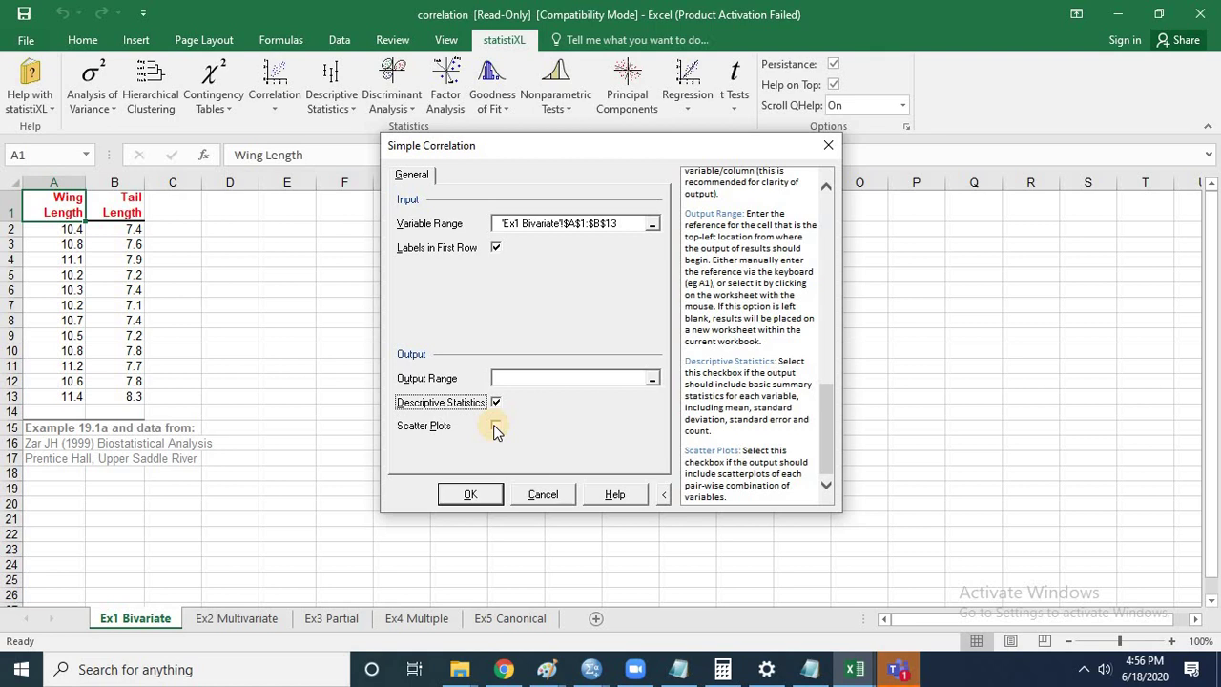
pyautogui.click(495, 426)
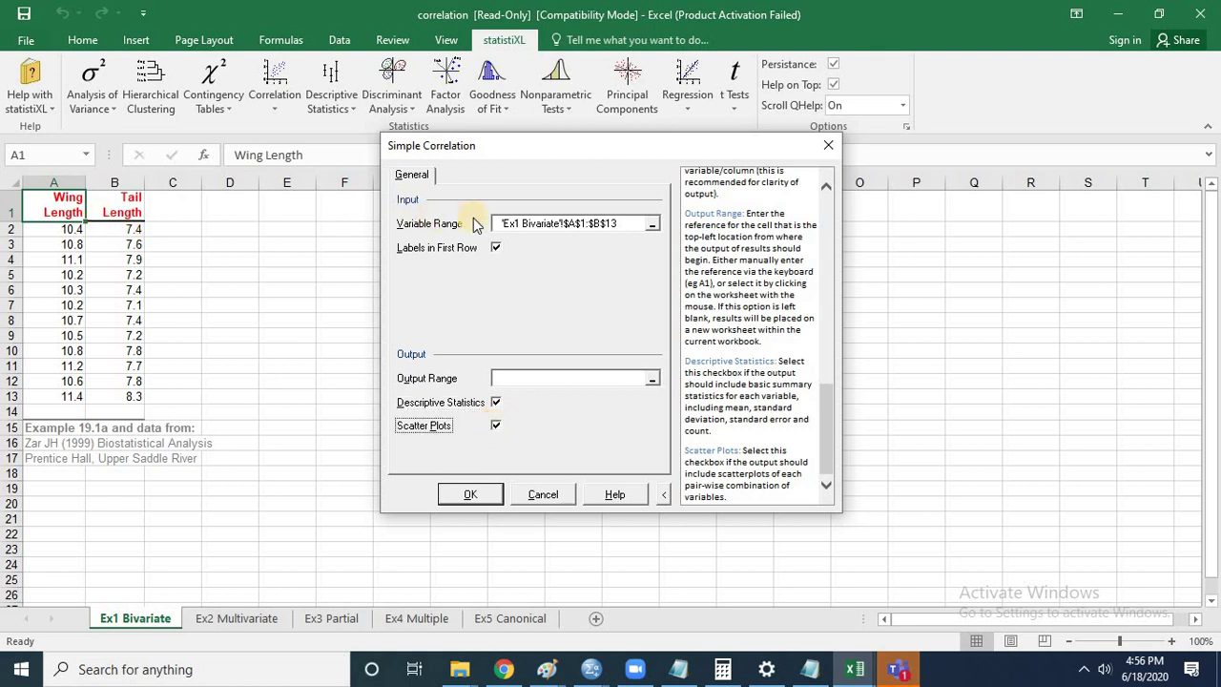
pyautogui.click(498, 223)
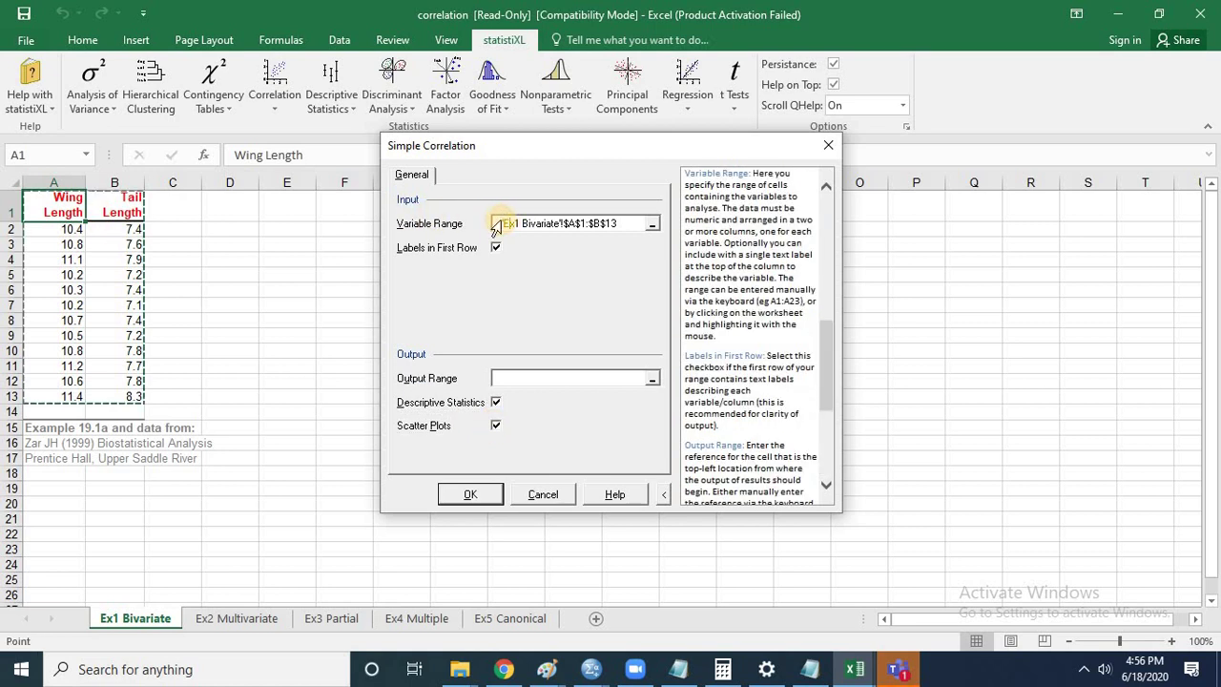
pyautogui.click(477, 496)
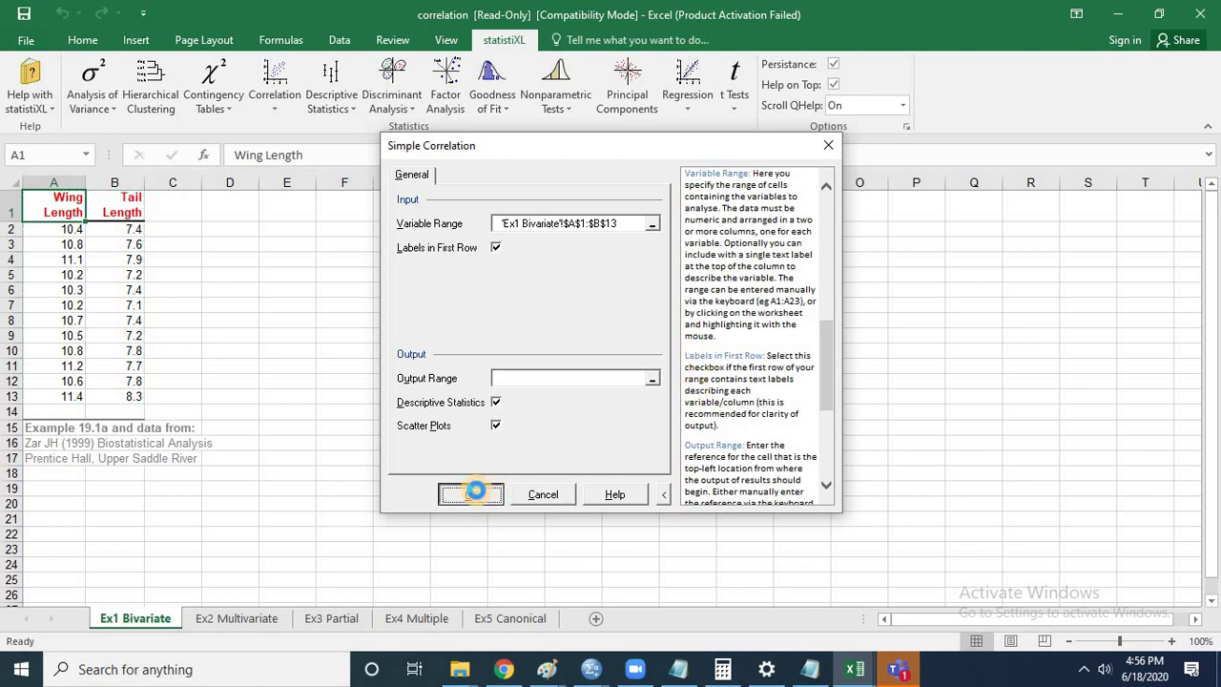
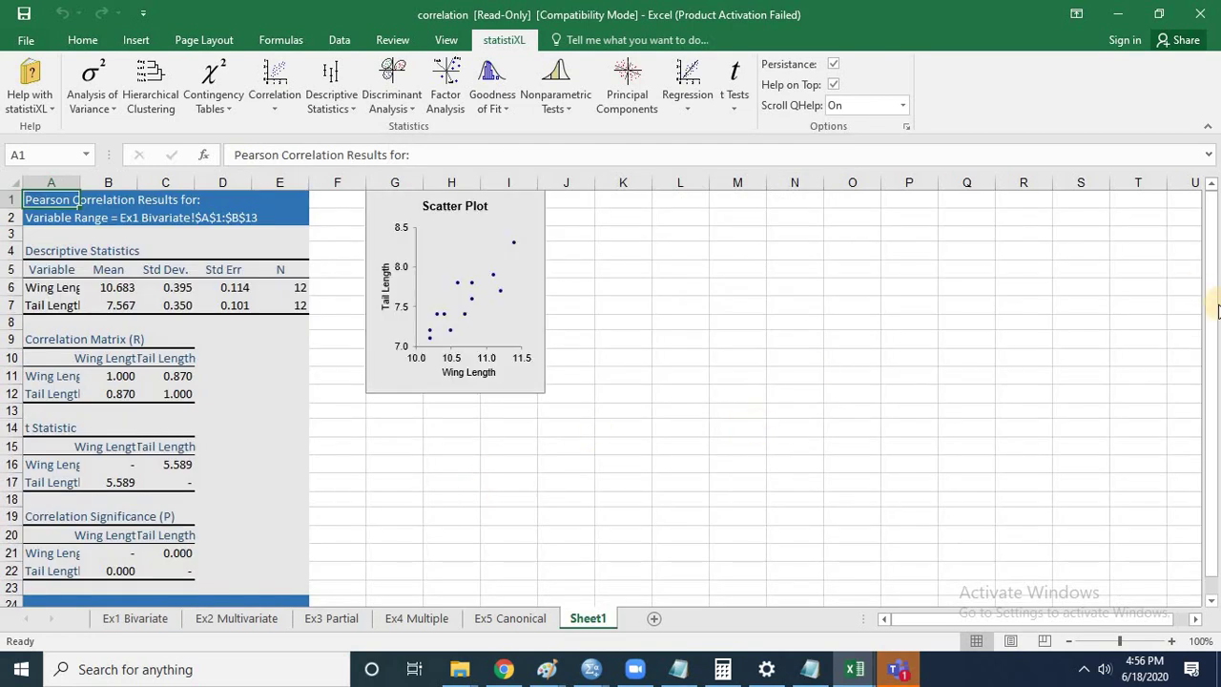
# Step: Examine the Pearson results for wing and tail length: descriptive statistics, correlation matrix and correlation significance
pyautogui.moveTo(1213, 307)
pyautogui.mouseDown()
pyautogui.moveTo(1210, 411)
pyautogui.moveTo(1208, 306)
pyautogui.mouseUp()
pyautogui.click(112, 305)
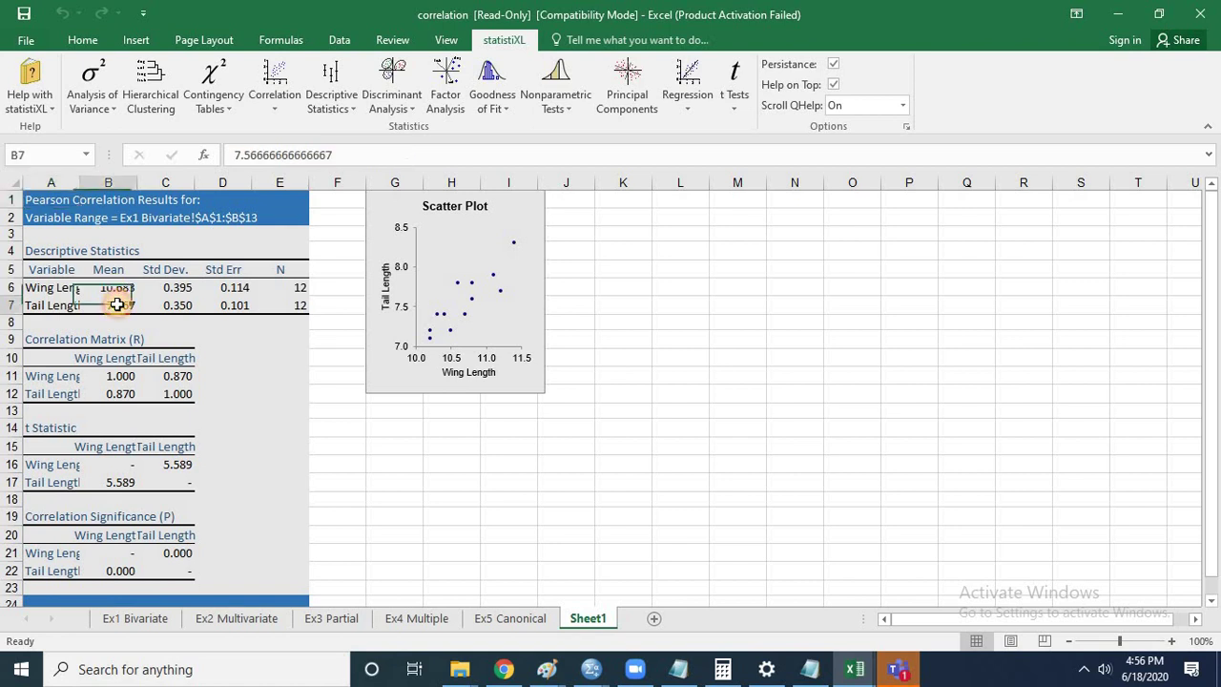
pyautogui.click(61, 291)
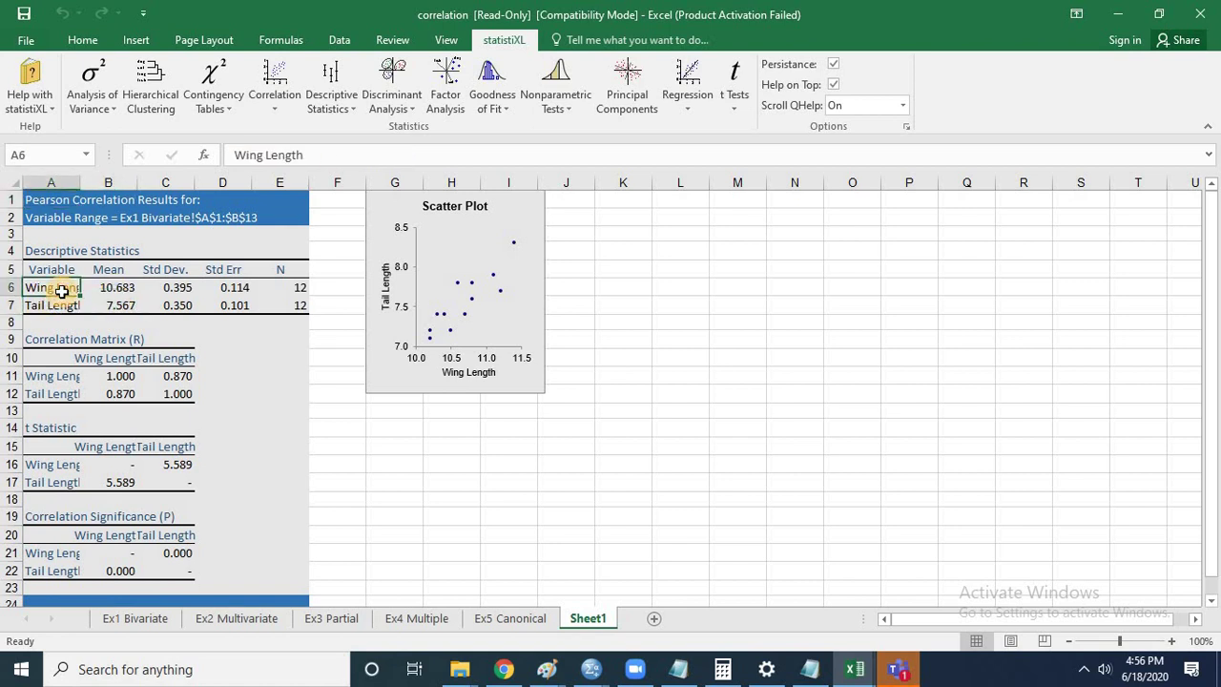
pyautogui.click(55, 306)
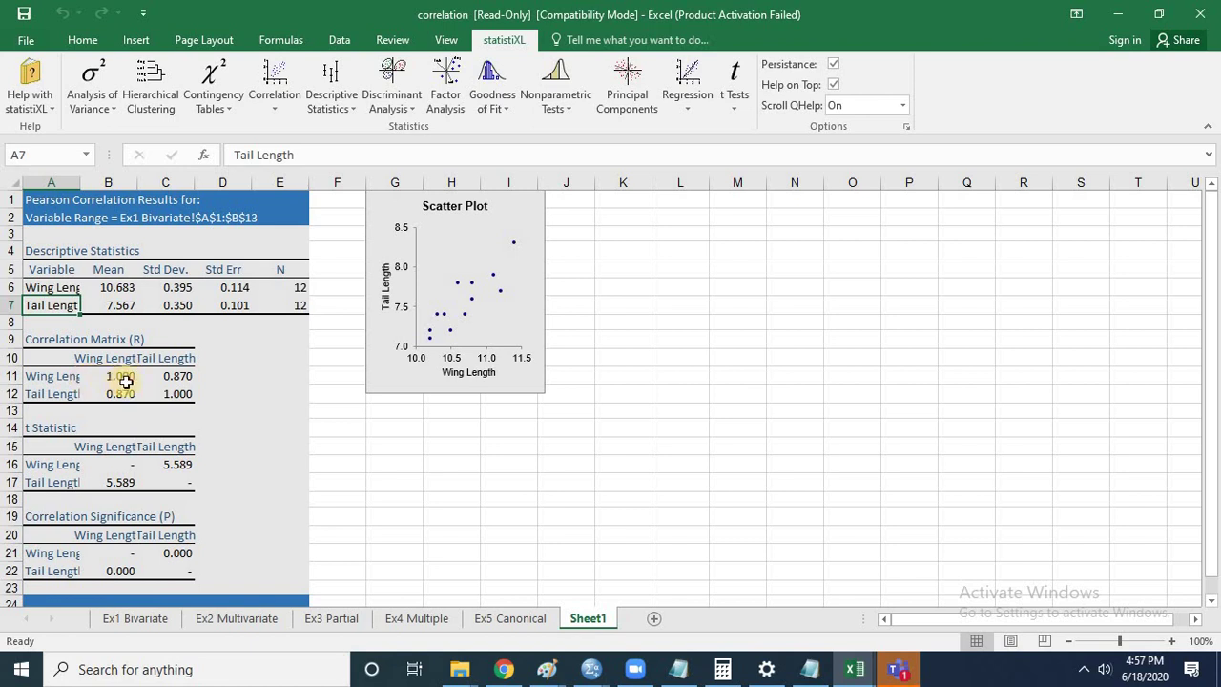
pyautogui.click(64, 393)
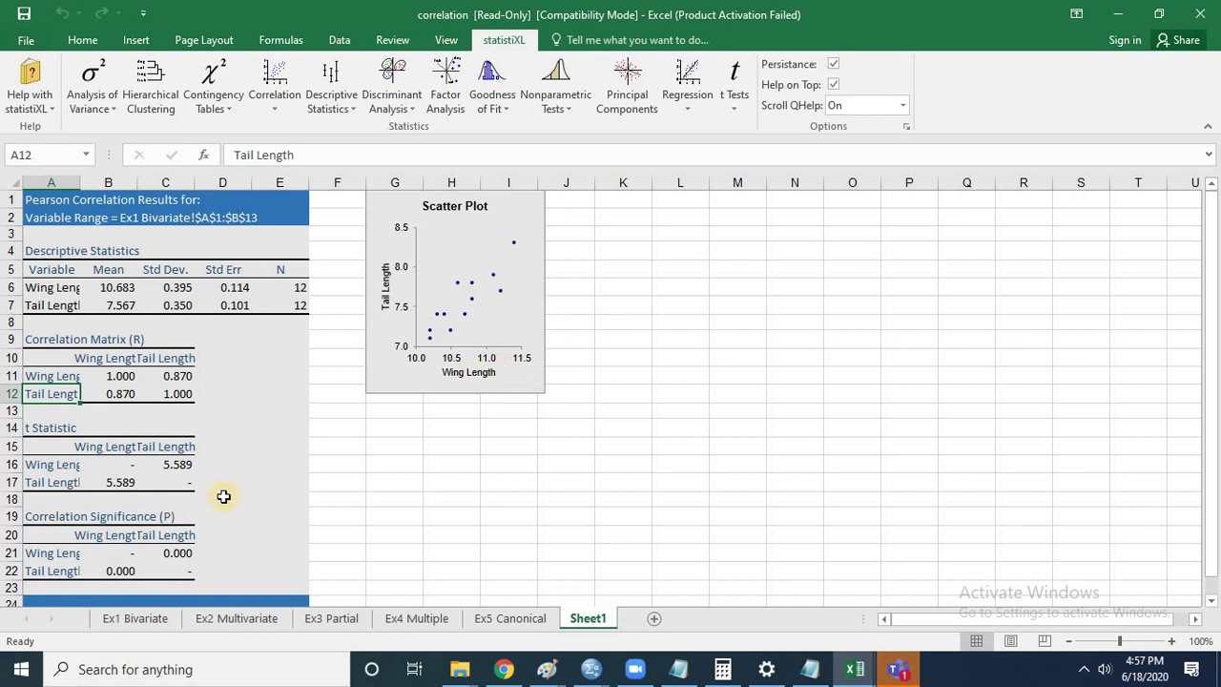
pyautogui.click(162, 548)
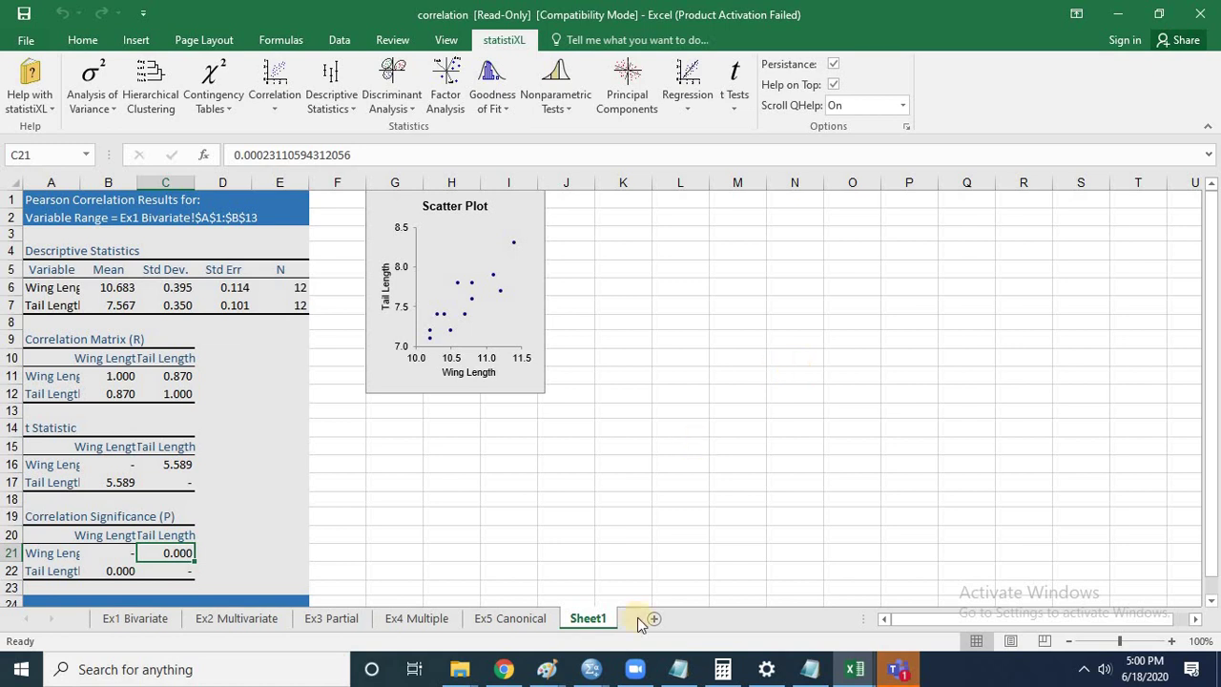
# Step: Switch to IBM SPSS Statistics to look at the Genset SPSS.sav dataset, and return to the correlation results in Excel
pyautogui.click(591, 671)
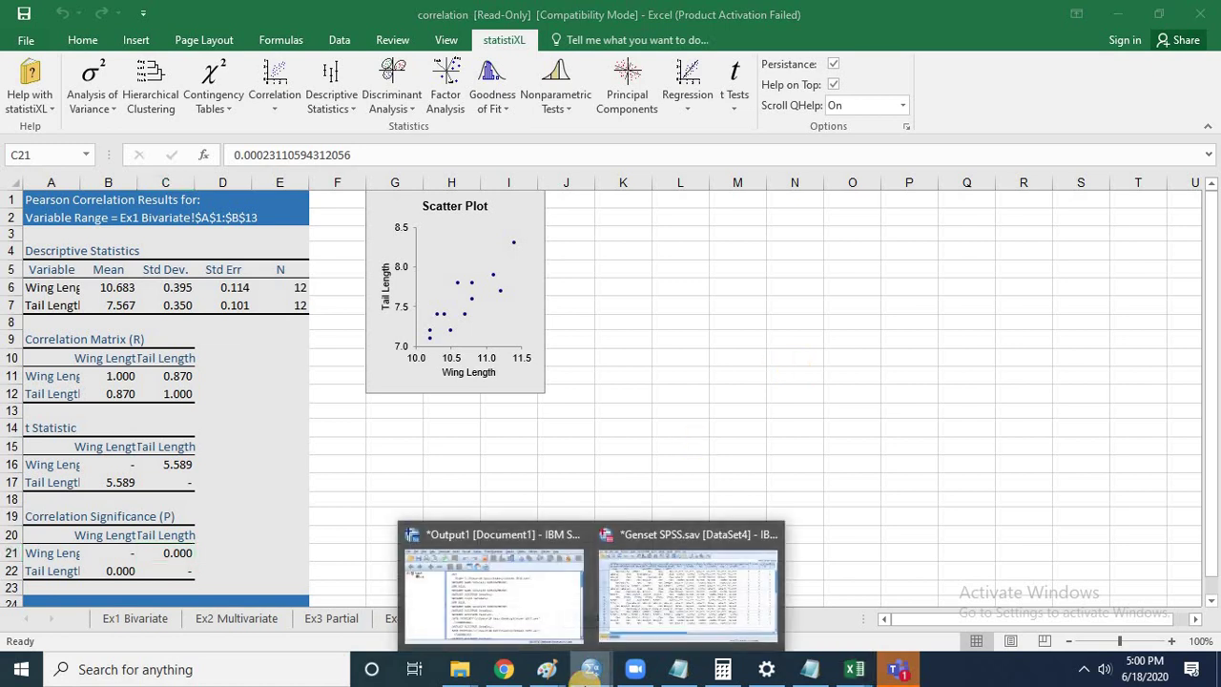
pyautogui.click(632, 586)
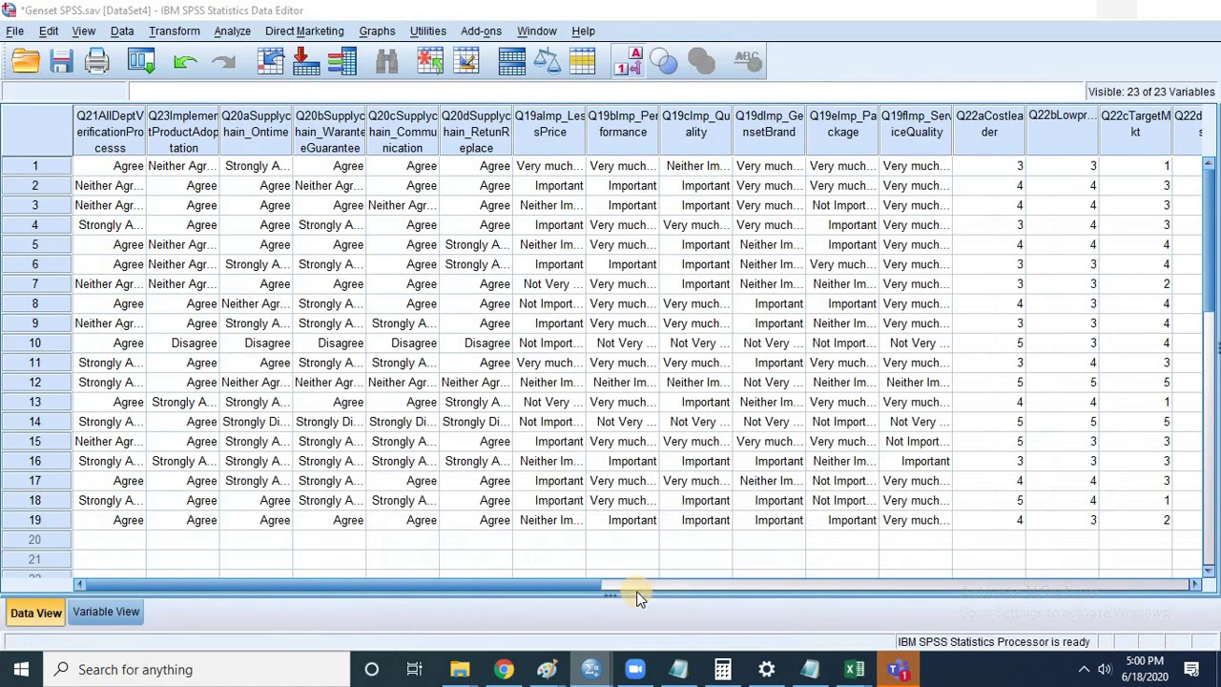
pyautogui.click(109, 611)
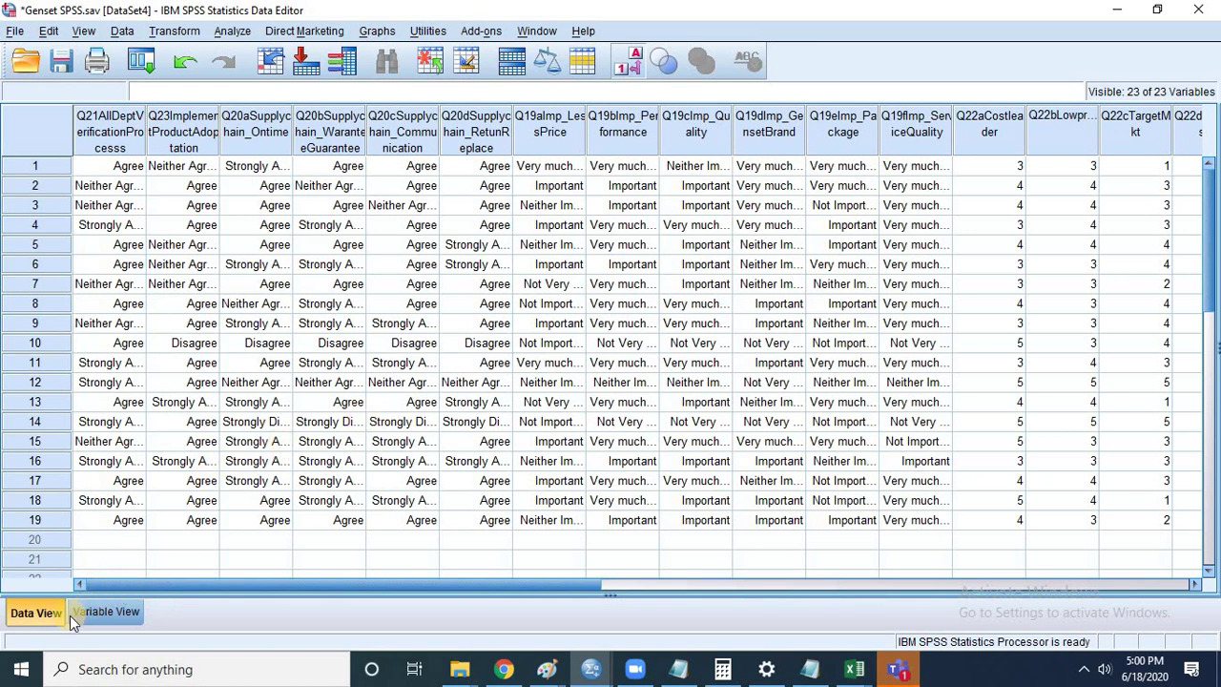
pyautogui.click(1116, 10)
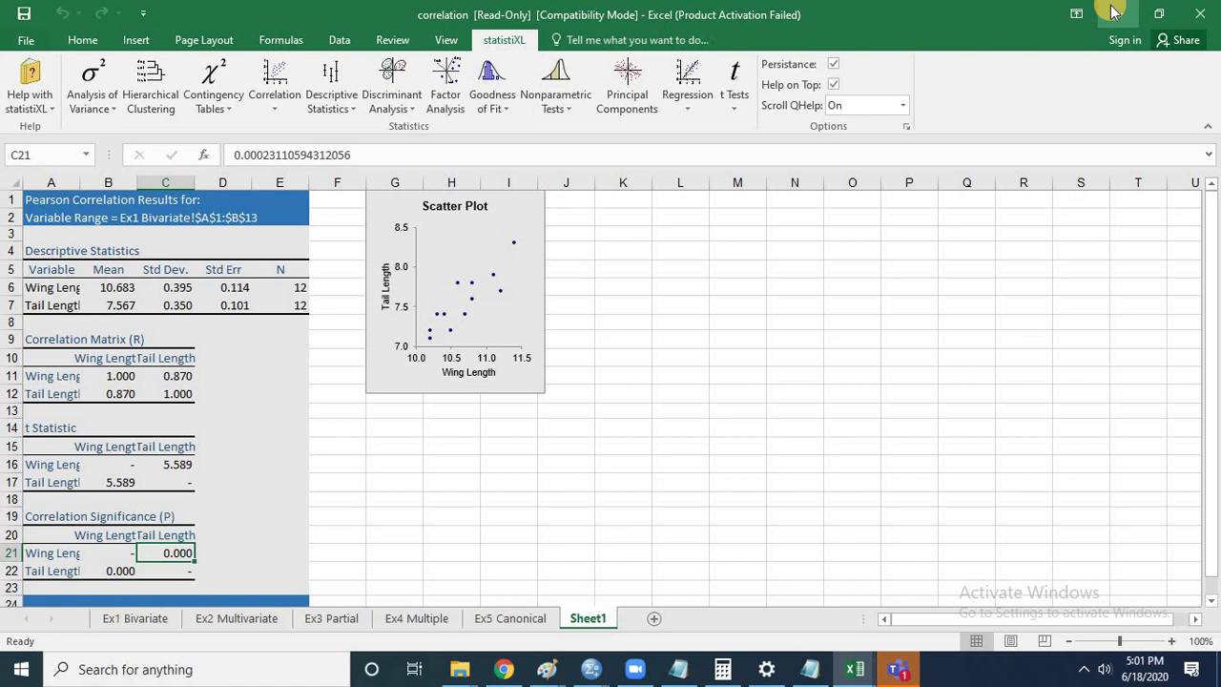
# Step: Look through the whole correlation report down to its end and return to the first row
pyautogui.click(260, 431)
pyautogui.click(363, 468)
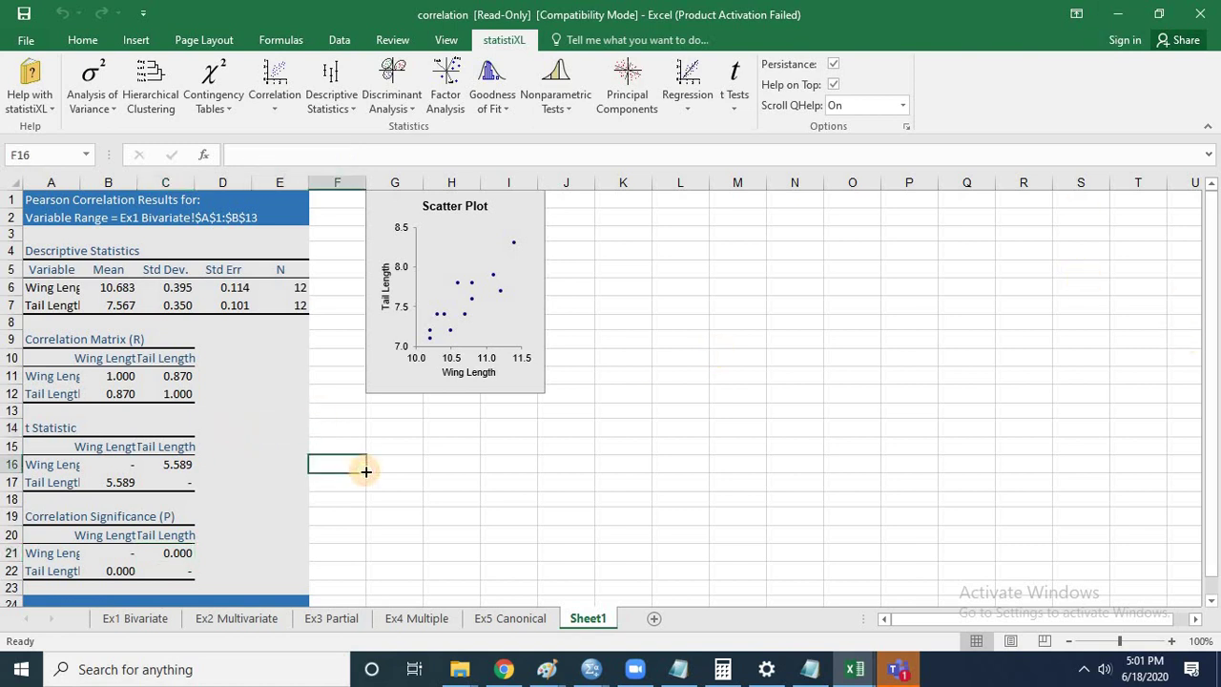
pyautogui.press('Down')
pyautogui.press('Down')
pyautogui.press('Down')
pyautogui.press('Down')
pyautogui.press('Down')
pyautogui.press('Down')
pyautogui.press('Down')
pyautogui.press('Down')
pyautogui.press('Down')
pyautogui.press('Down')
pyautogui.press('Down')
pyautogui.press('Down')
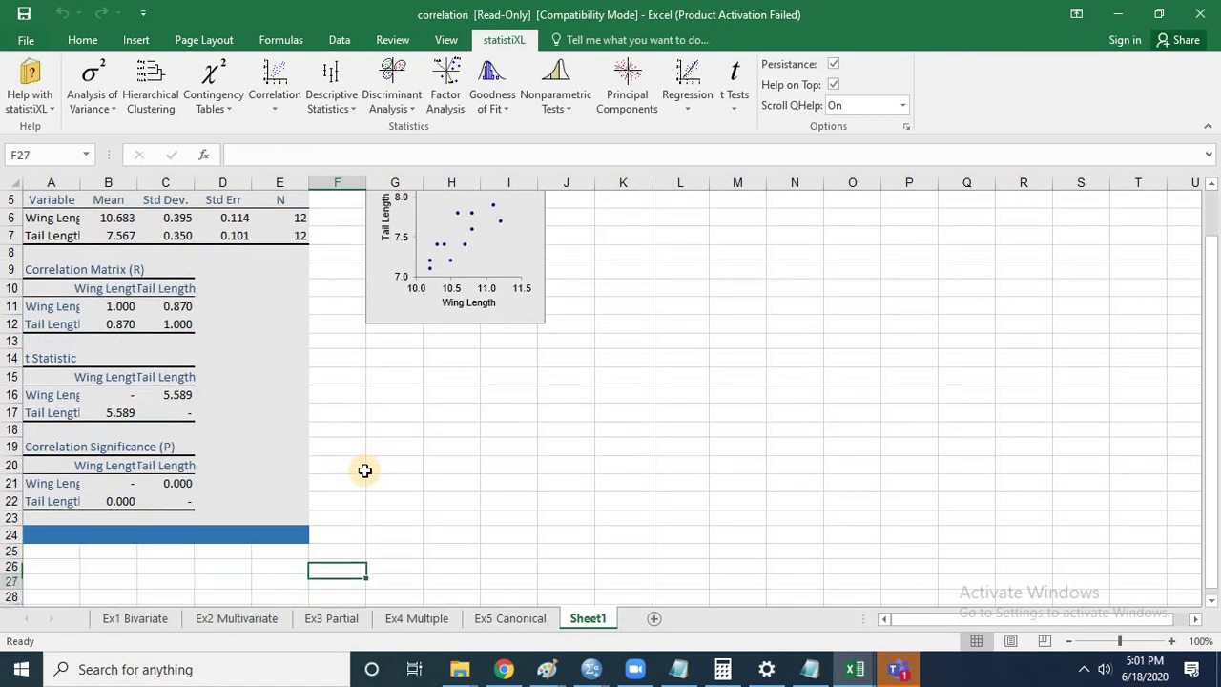
pyautogui.press('Up')
pyautogui.press('Up')
pyautogui.press('Up')
pyautogui.press('Up')
pyautogui.press('Up')
pyautogui.press('Up')
pyautogui.press('Up')
pyautogui.press('Up')
pyautogui.press('Up')
pyautogui.press('Up')
pyautogui.press('Up')
pyautogui.press('Up')
pyautogui.press('Up')
pyautogui.press('Up')
pyautogui.press('Up')
pyautogui.press('Up')
pyautogui.press('Up')
pyautogui.press('Up')
pyautogui.press('Up')
pyautogui.press('Up')
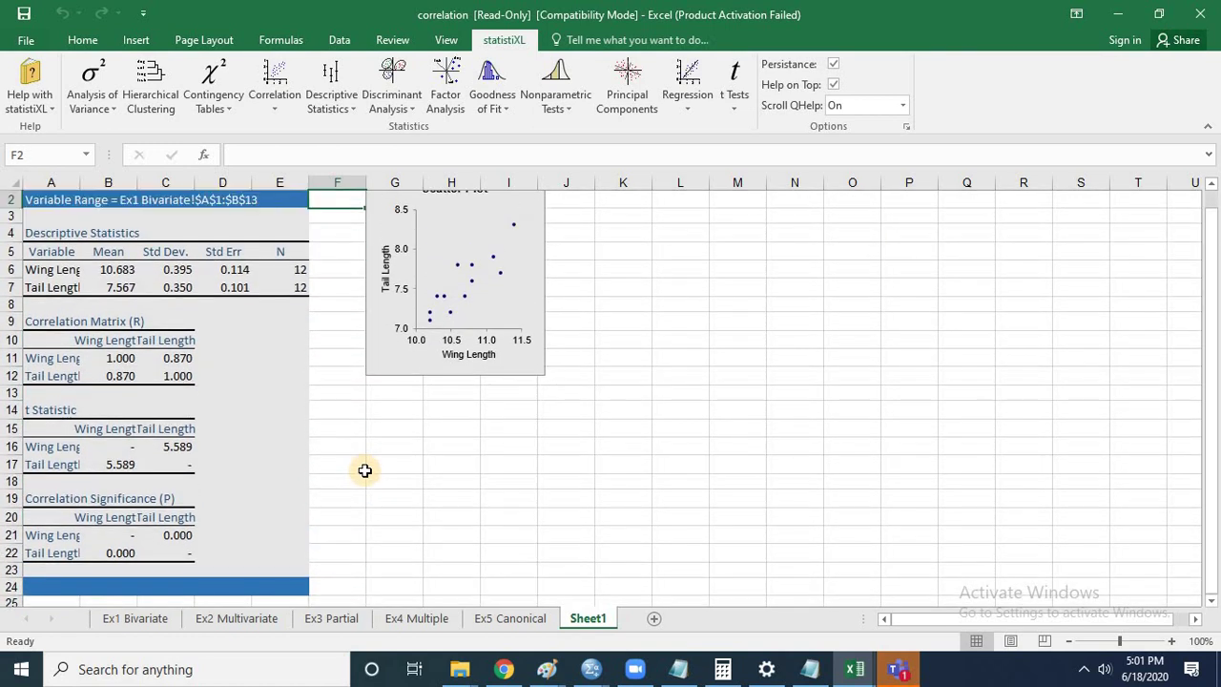
pyautogui.press('Up')
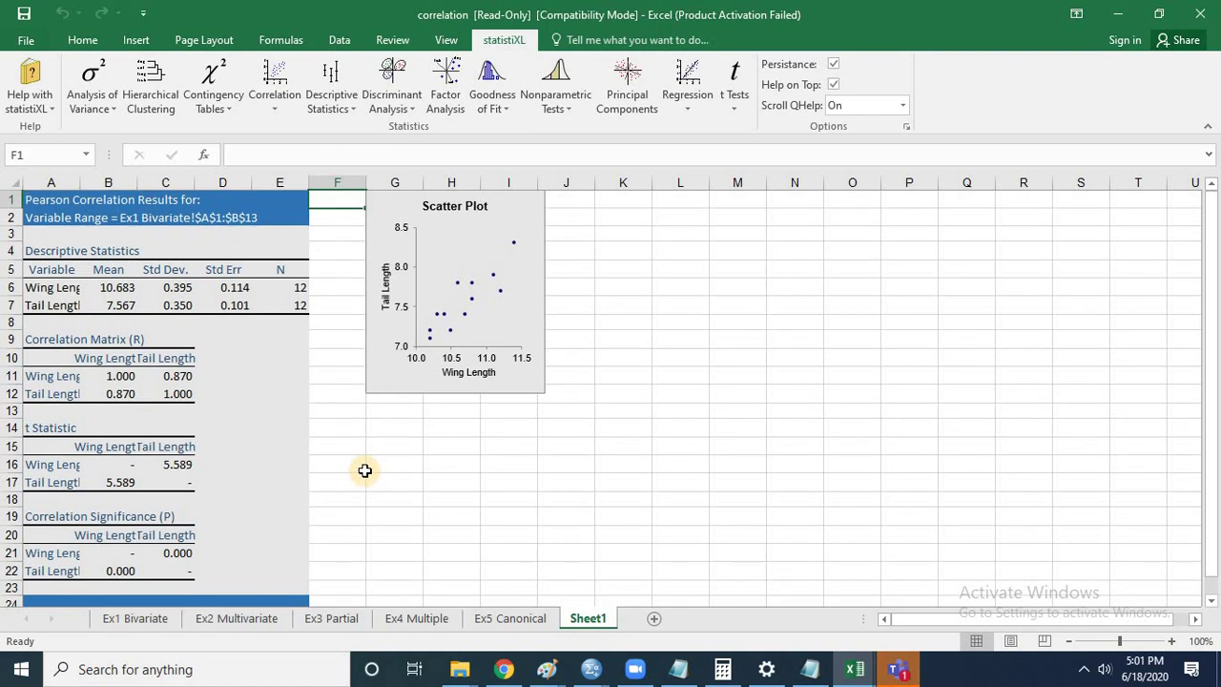